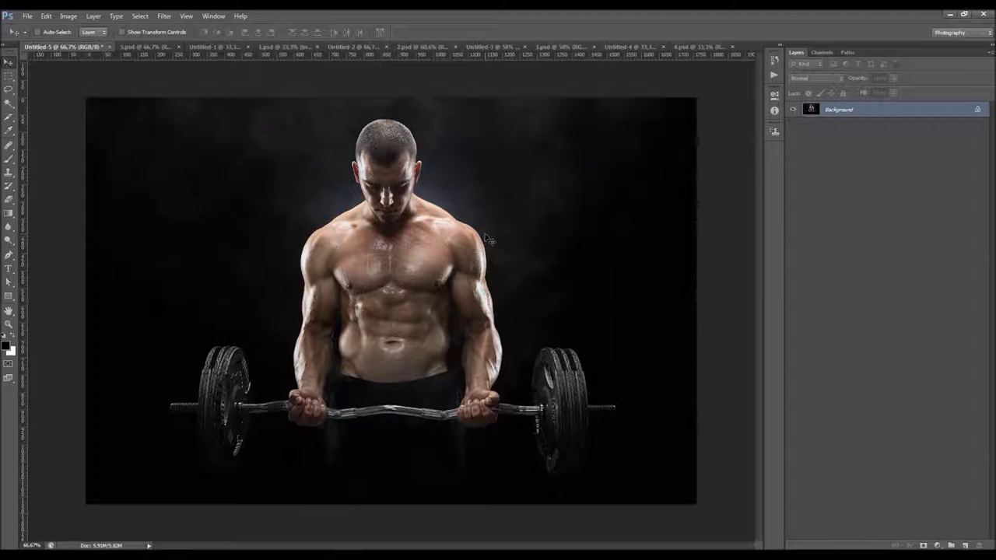
- Review each before/after example: 5.psd, the wolf, couple, jumping man and boxer documents
click(144, 47)
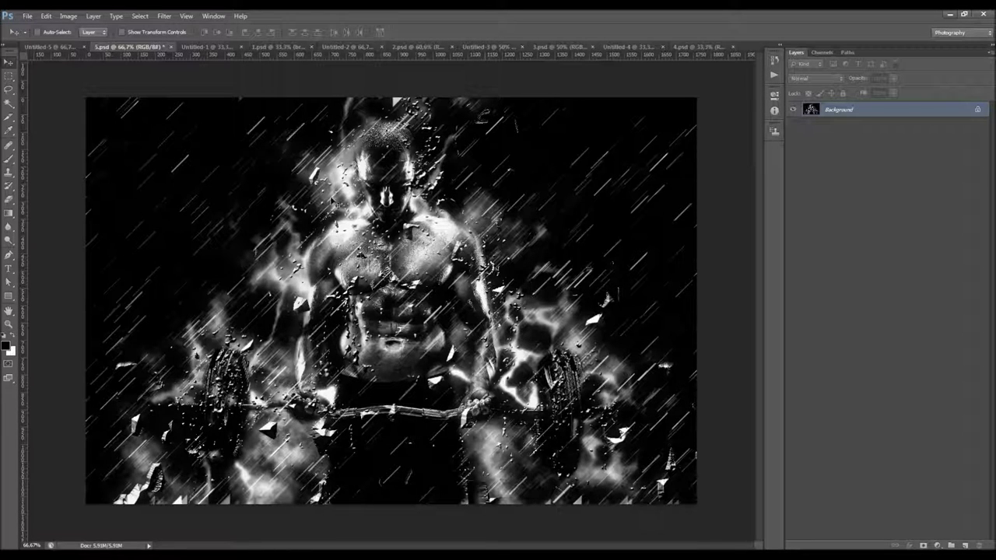
click(230, 47)
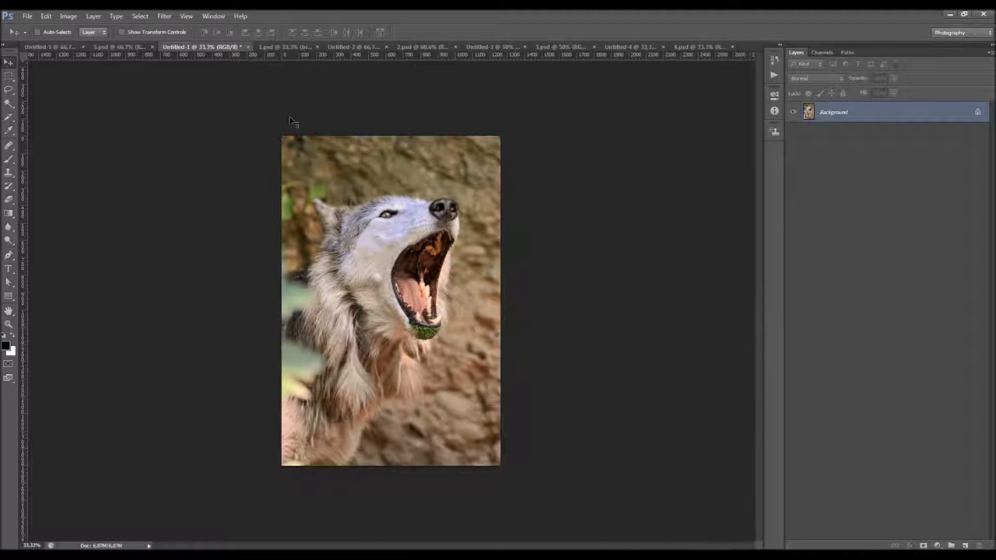
click(278, 48)
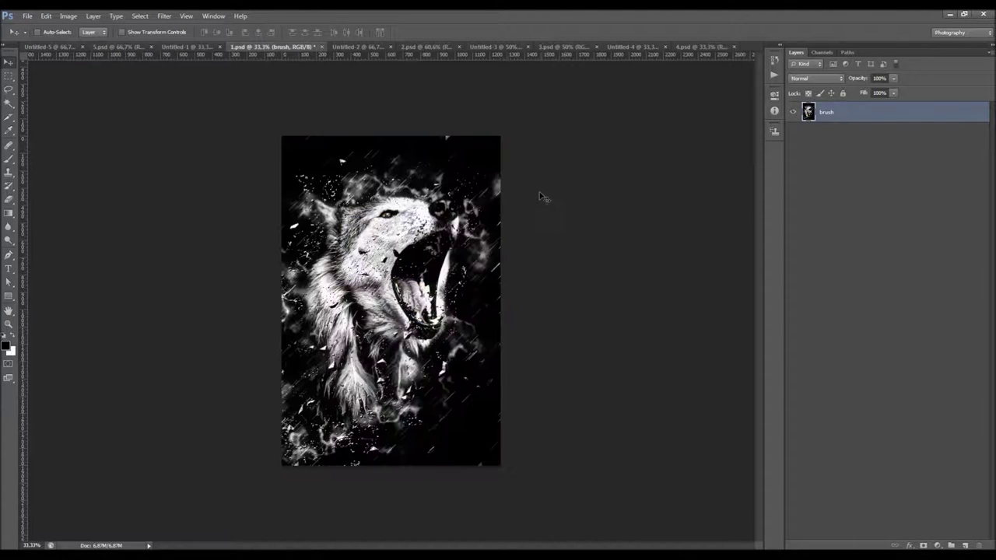
click(342, 49)
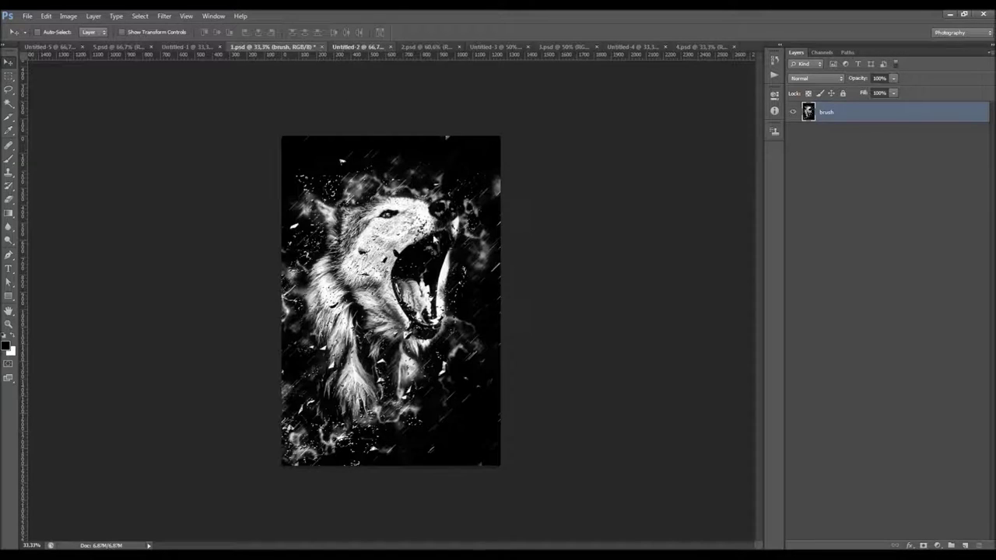
click(422, 49)
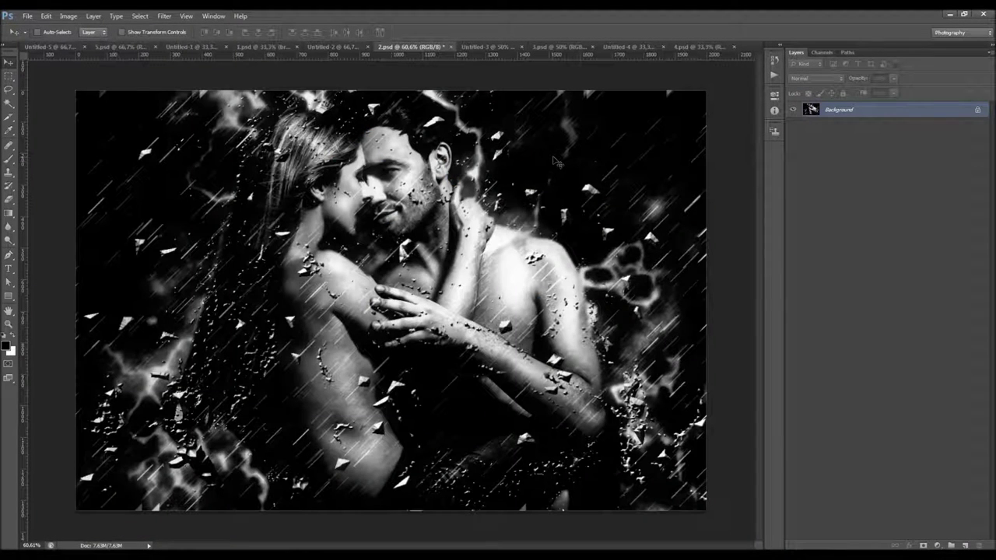
scroll(555, 161, down, 1)
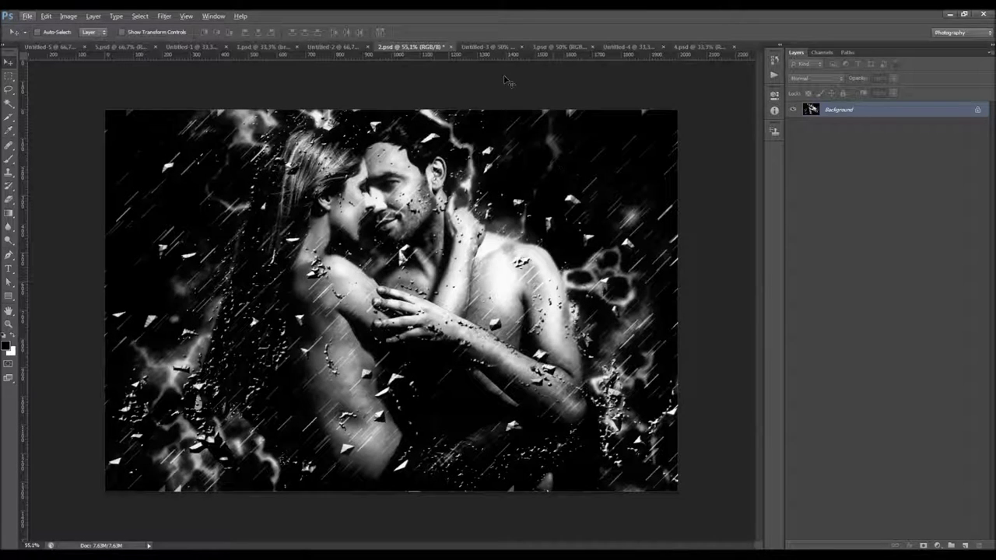
click(493, 48)
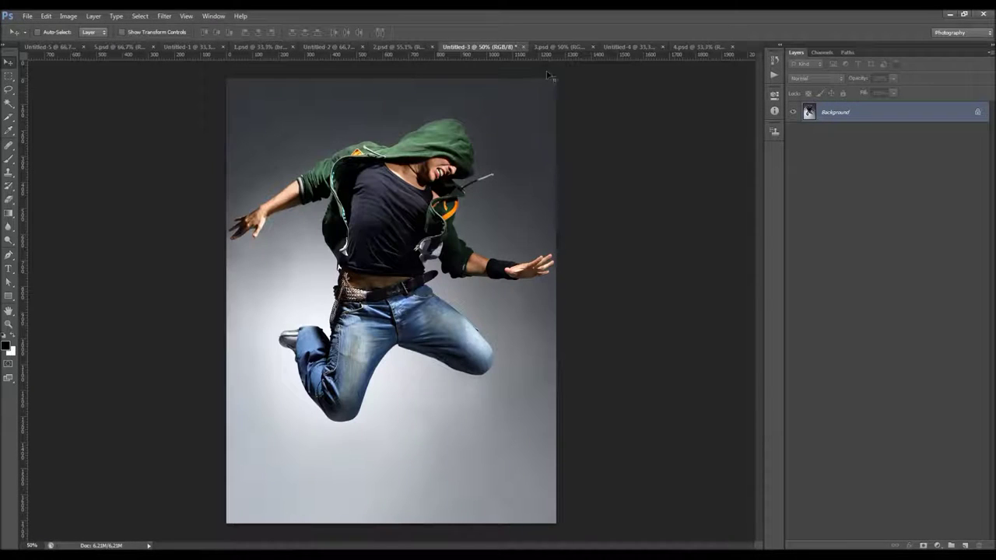
click(553, 49)
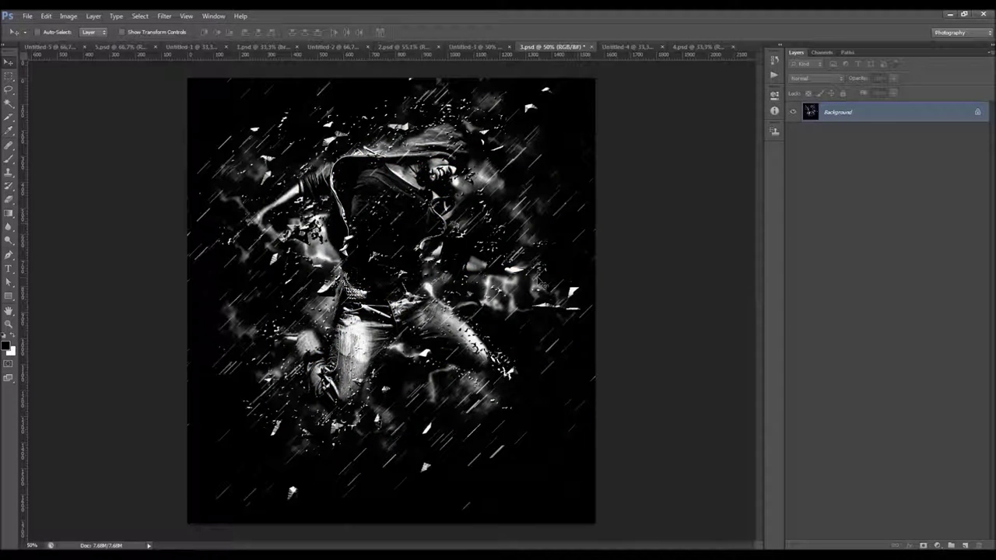
click(626, 48)
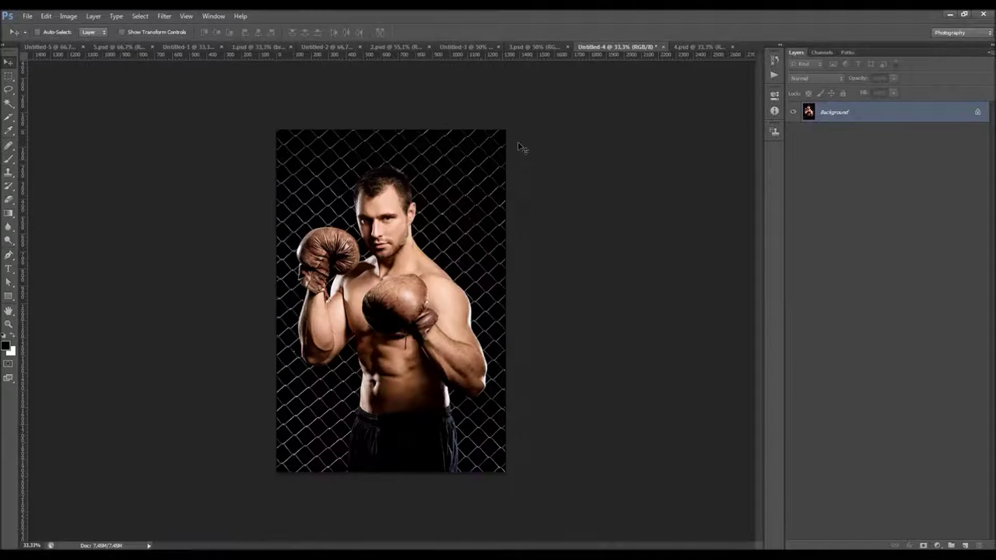
click(697, 47)
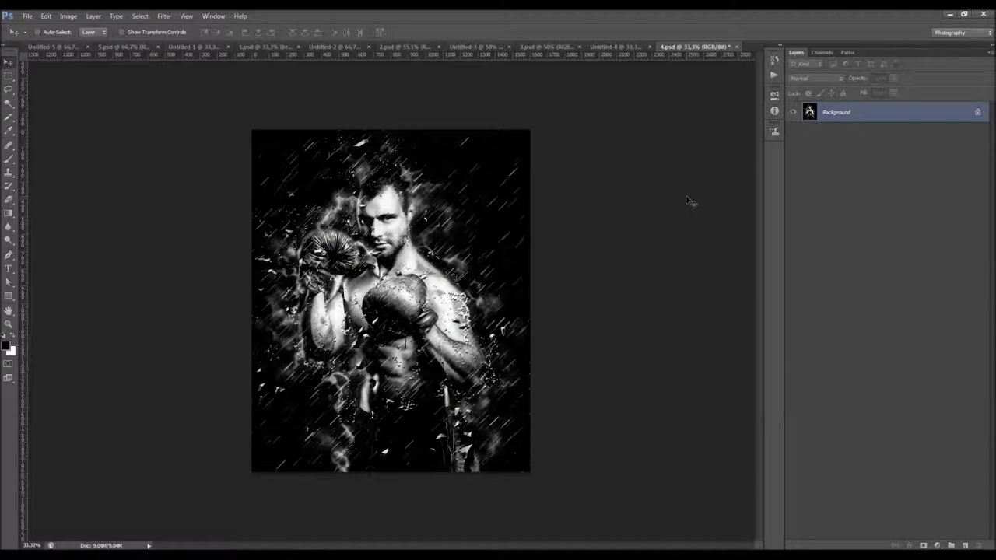
- Close the Untitled-4, 3.psd, Untitled-3 and 4.psd documents
click(646, 48)
click(663, 48)
click(652, 48)
click(655, 47)
click(651, 47)
click(653, 46)
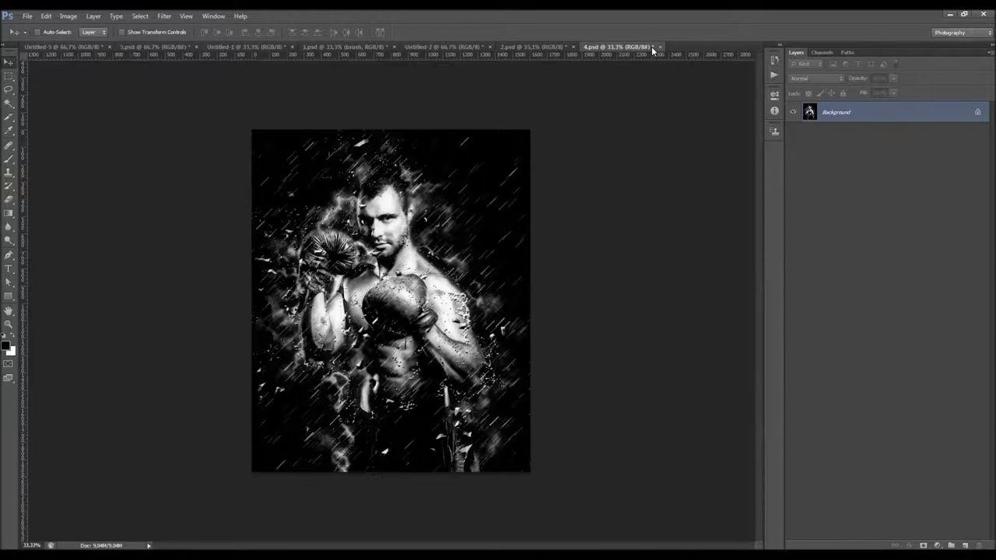
click(660, 47)
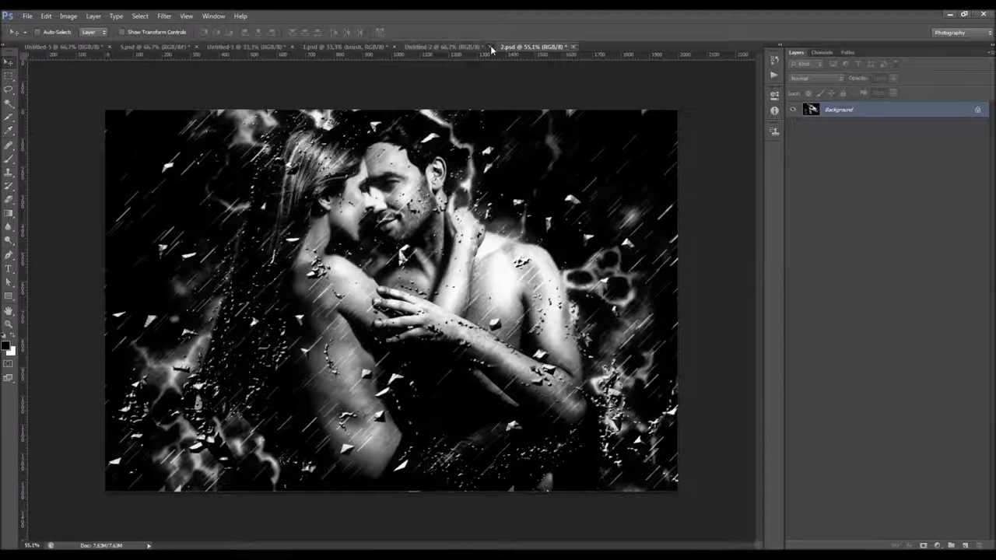
- Close 2.psd and Untitled-2 without saving, then close 1.psd, Untitled-1 and 5.psd
click(572, 46)
key(n)
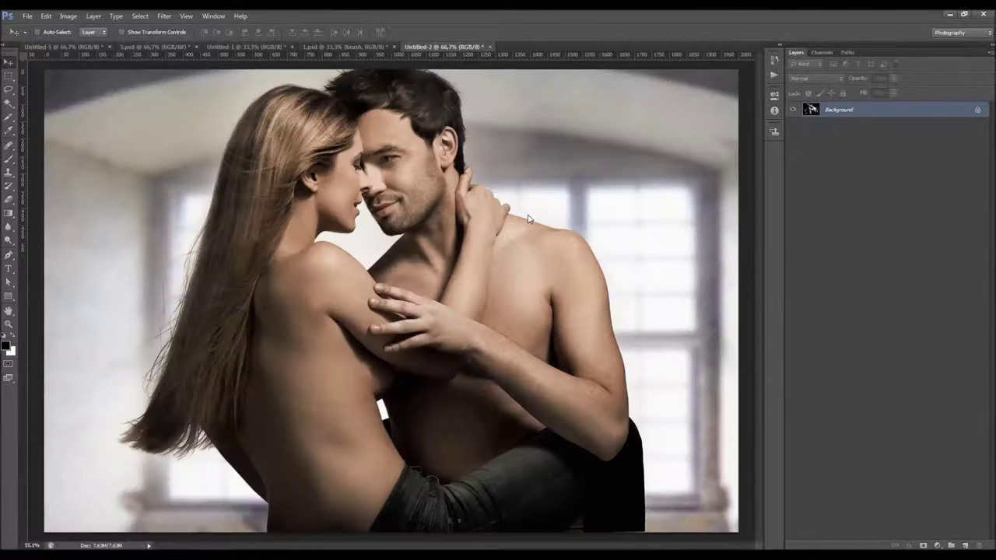
click(489, 48)
key(n)
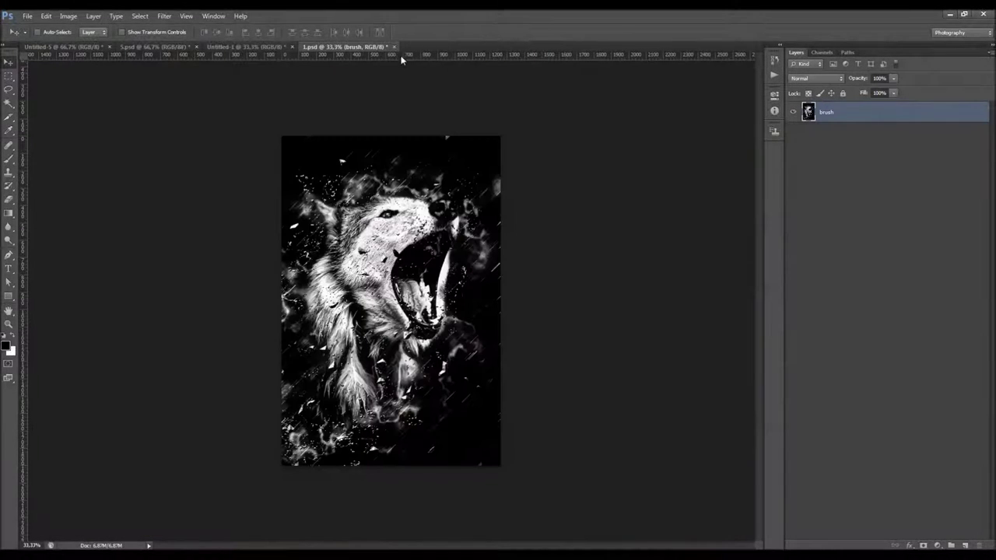
click(395, 46)
click(292, 47)
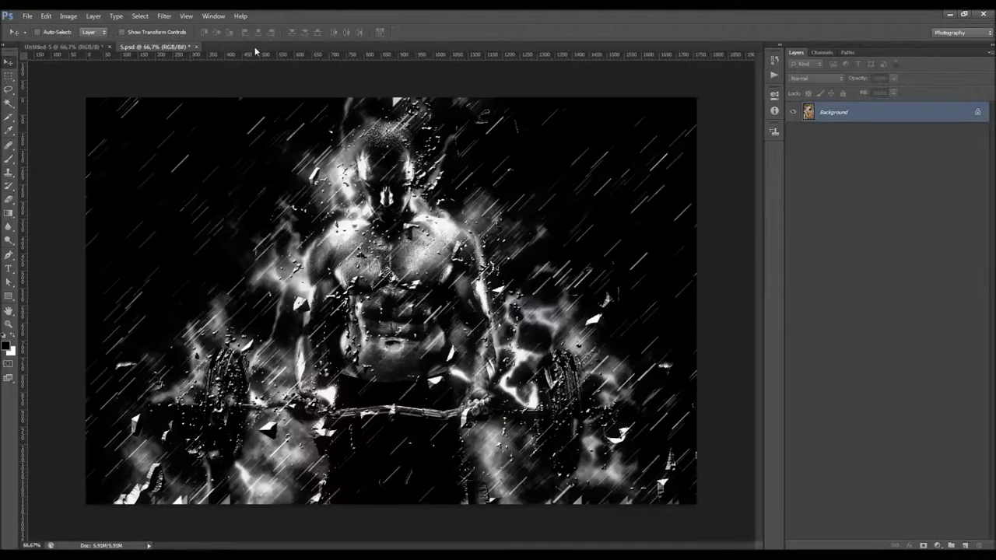
click(198, 48)
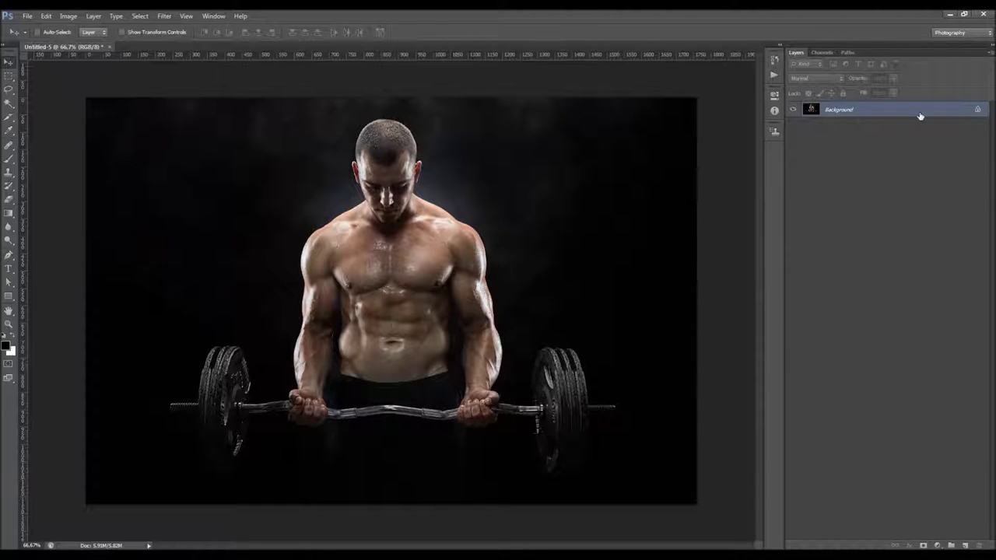
- Convert the Background to Layer 0 and back to a Background layer, then widen the canvas area
double_click(923, 115)
key(Return)
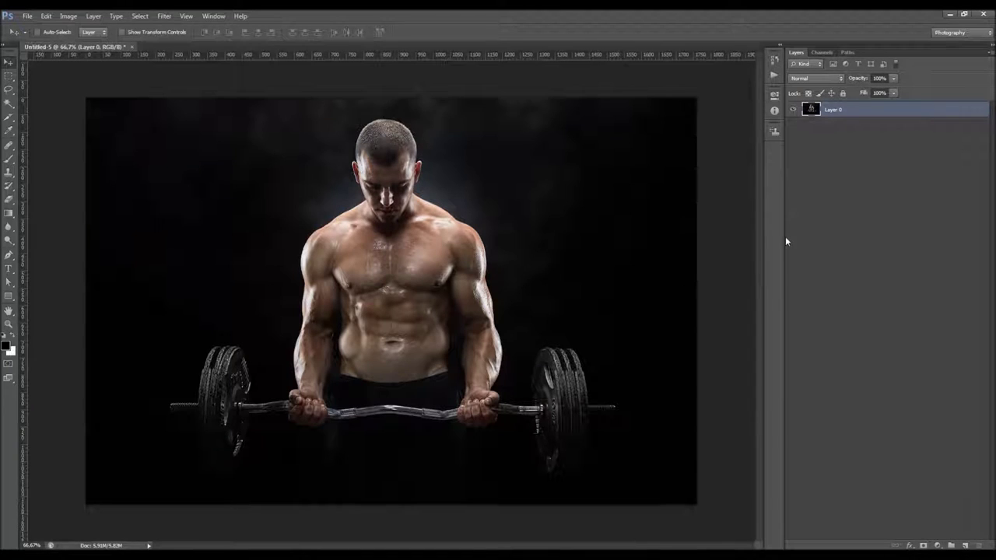
click(94, 15)
mouse_move(100, 28)
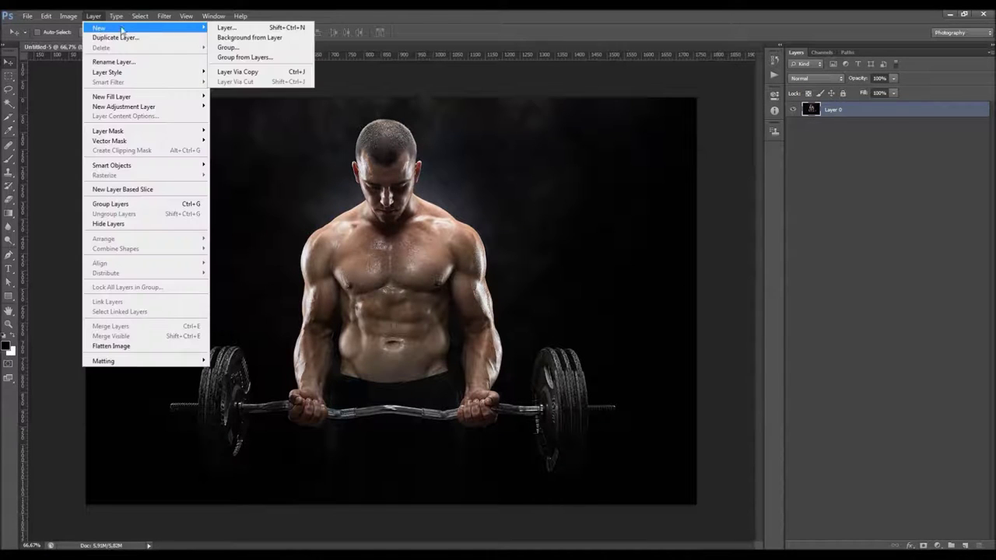
click(293, 37)
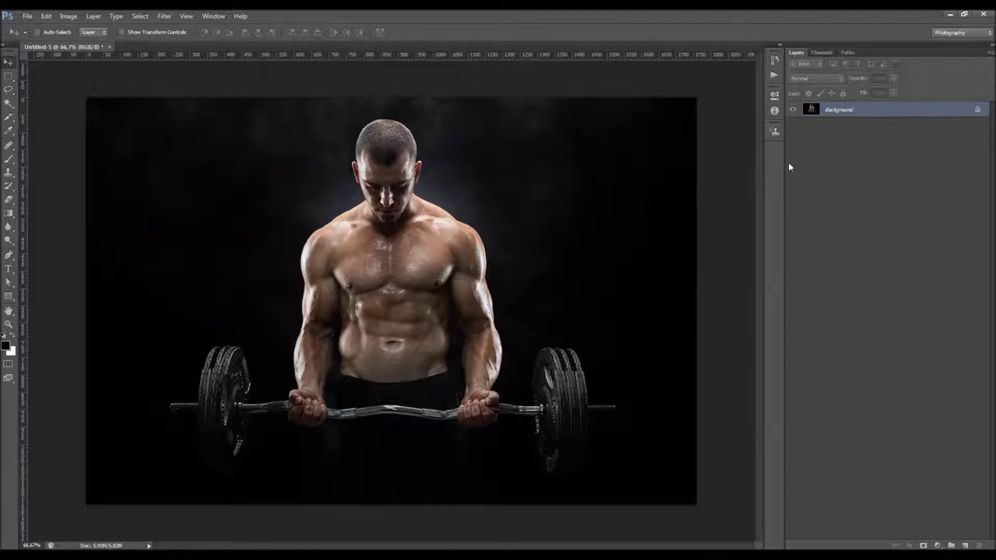
drag(763, 162, 801, 164)
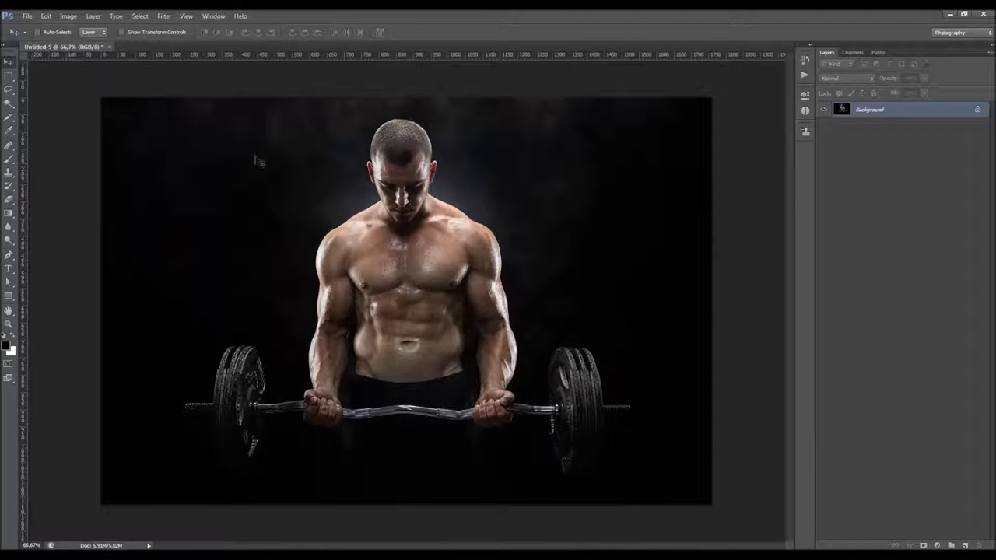
click(67, 16)
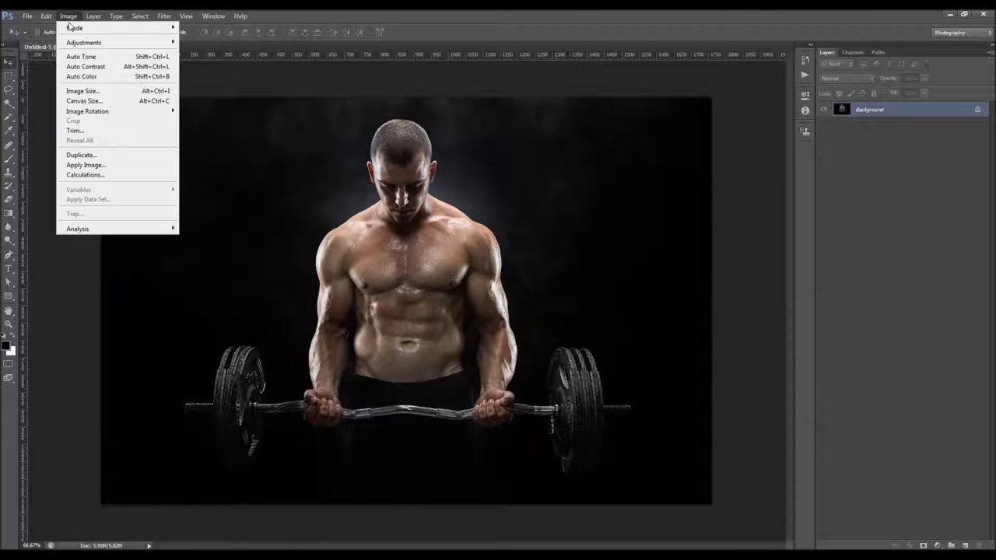
mouse_move(109, 28)
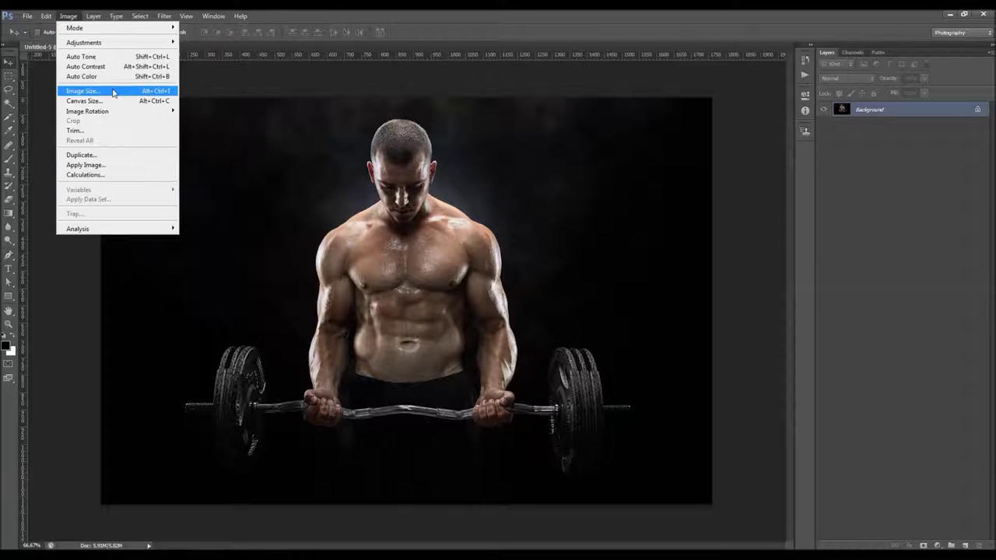
click(113, 92)
double_click(443, 247)
double_click(455, 163)
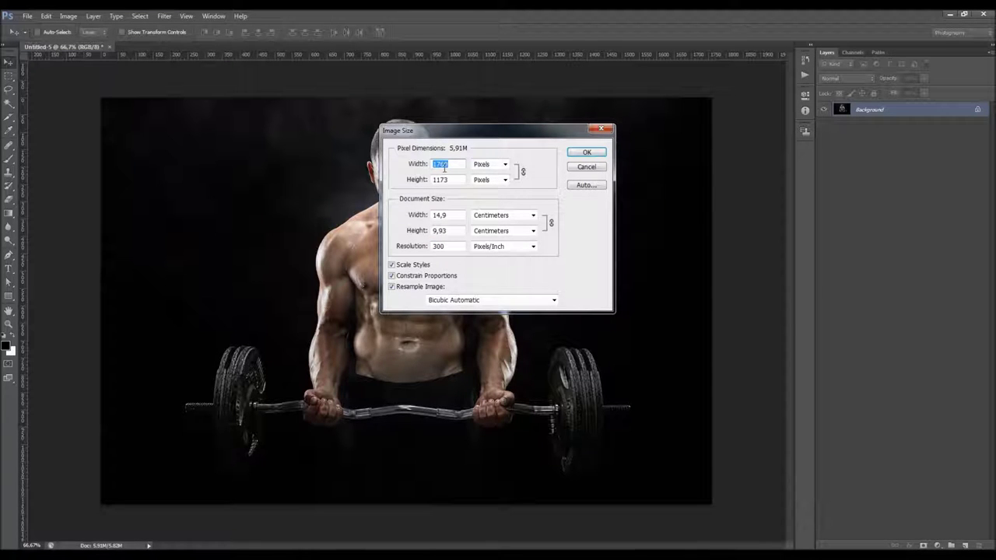
double_click(441, 165)
key(Tab)
key(shift+Tab)
click(584, 154)
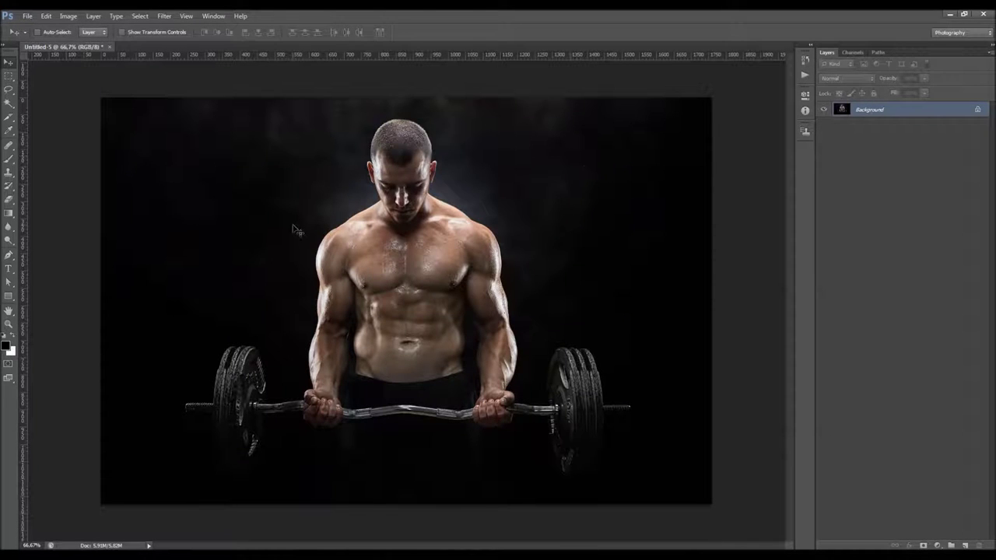
- Load the RainStorm 2 action file into the Actions panel
click(211, 16)
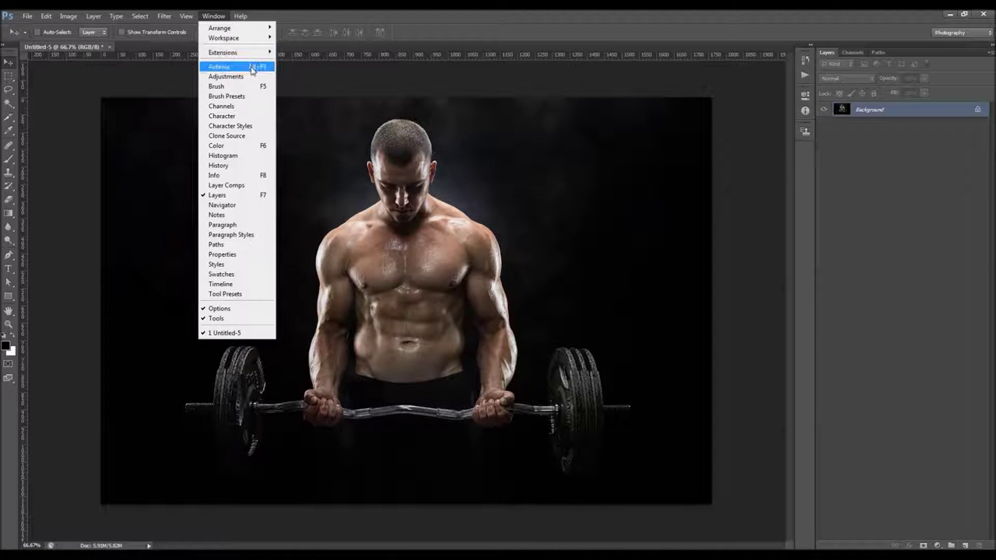
click(251, 68)
click(787, 54)
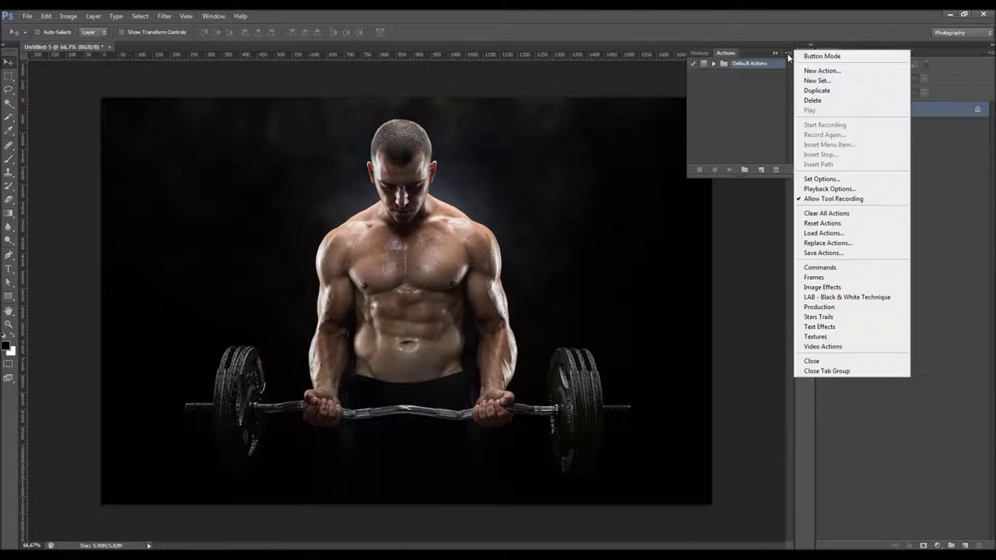
click(838, 215)
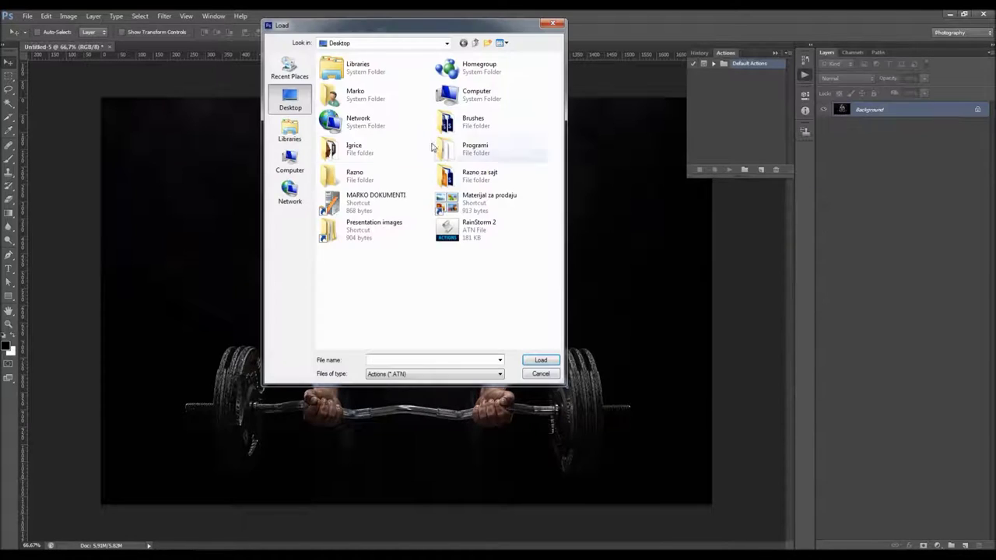
click(476, 232)
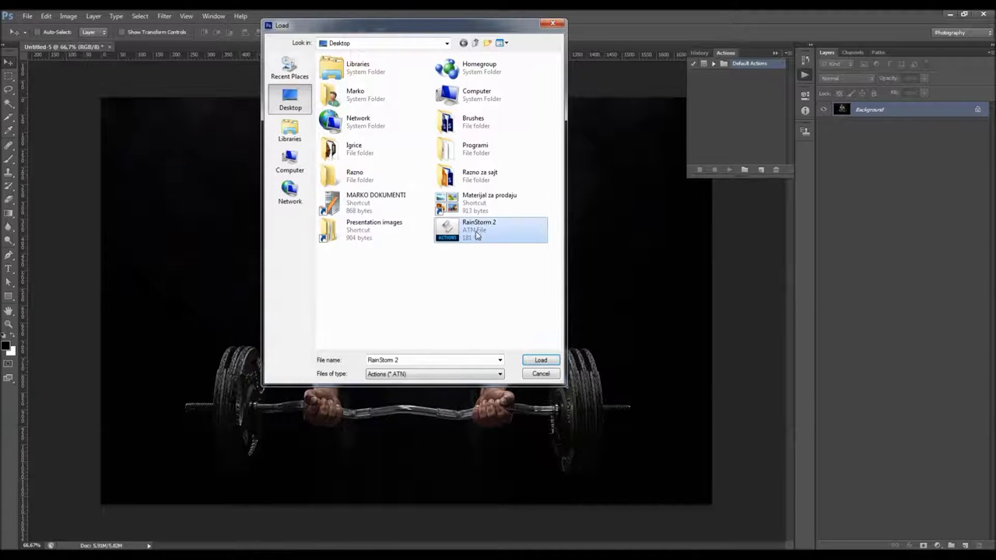
click(541, 360)
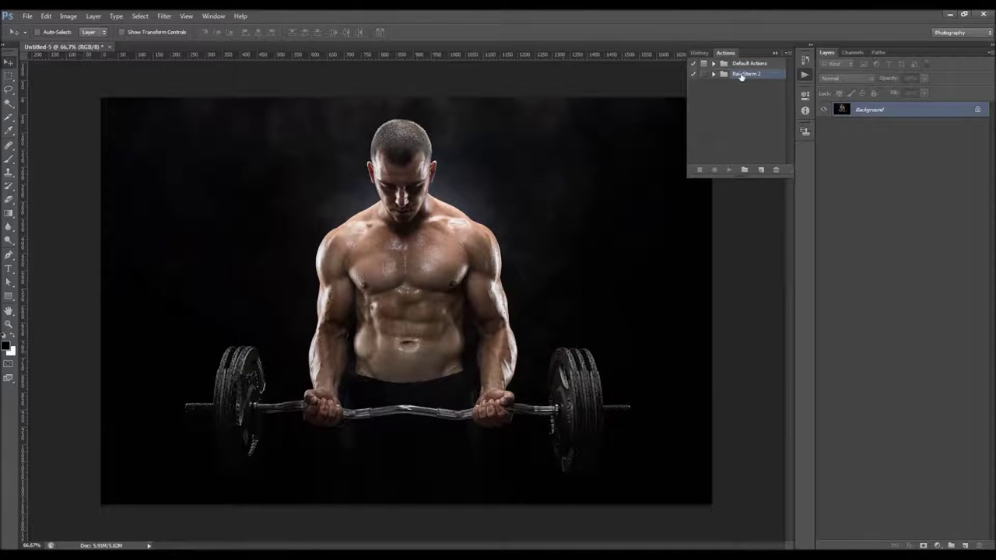
- Expand the RainStorm 2 set and select its RainStorm 2 action
click(713, 74)
click(741, 84)
click(735, 95)
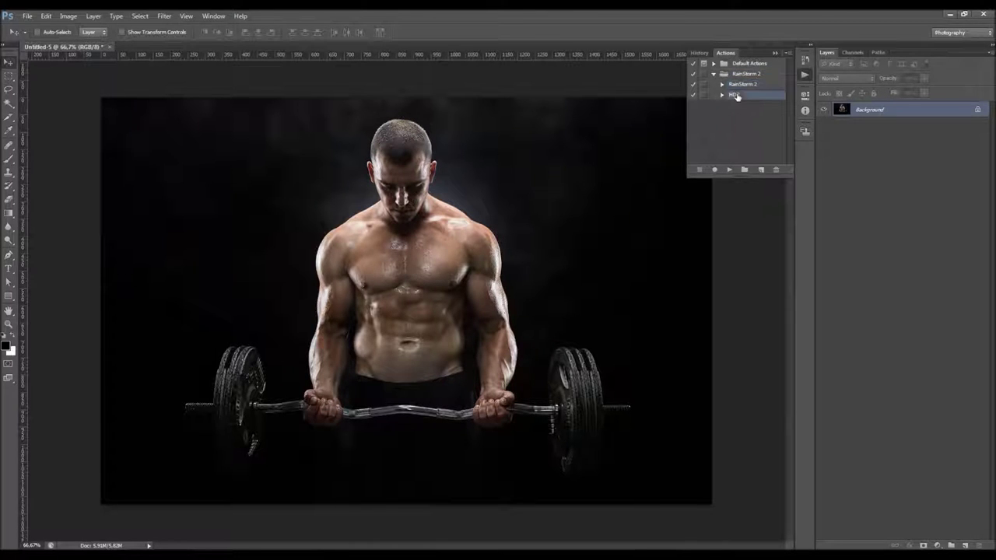
click(745, 85)
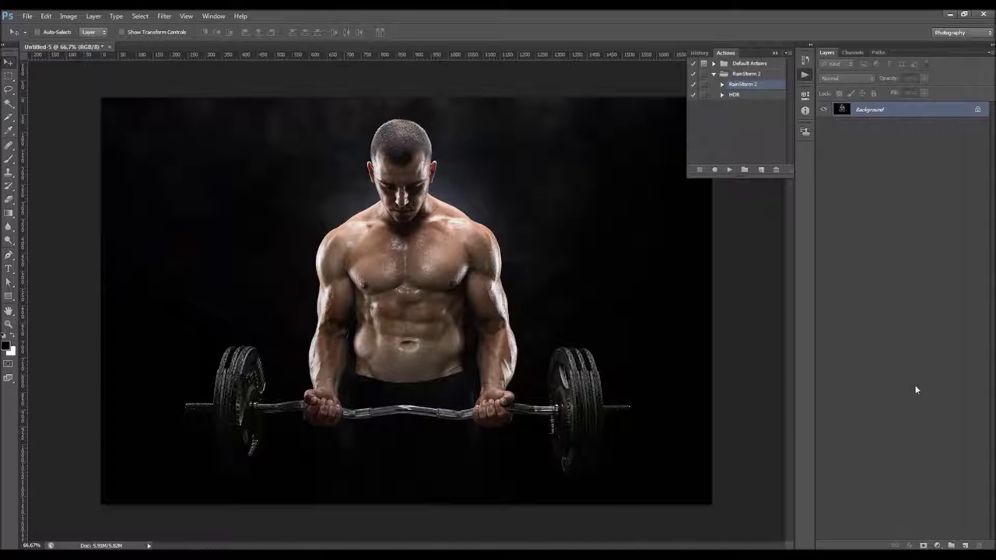
- Add a new empty layer named 'brush' above the photo
click(965, 544)
double_click(862, 110)
text(brush)
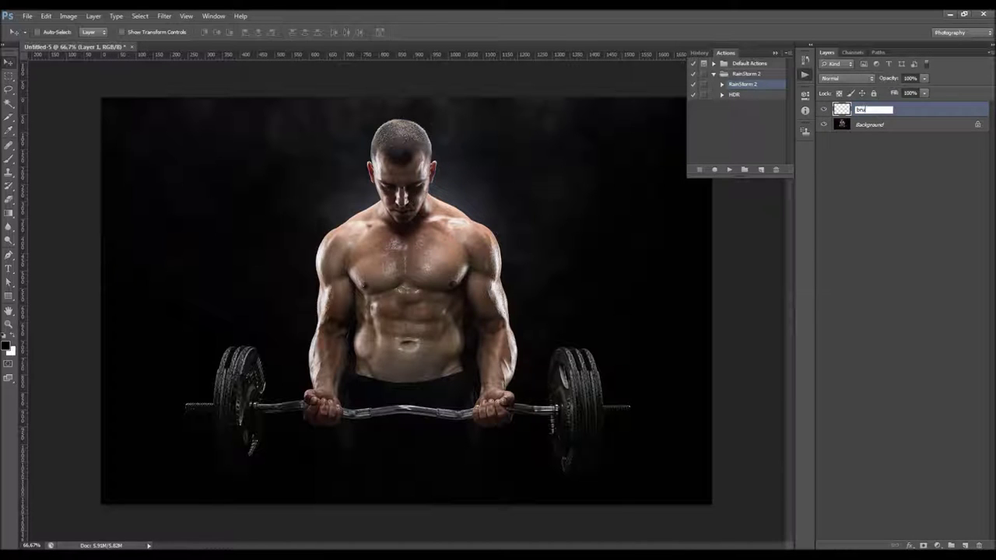
key(Return)
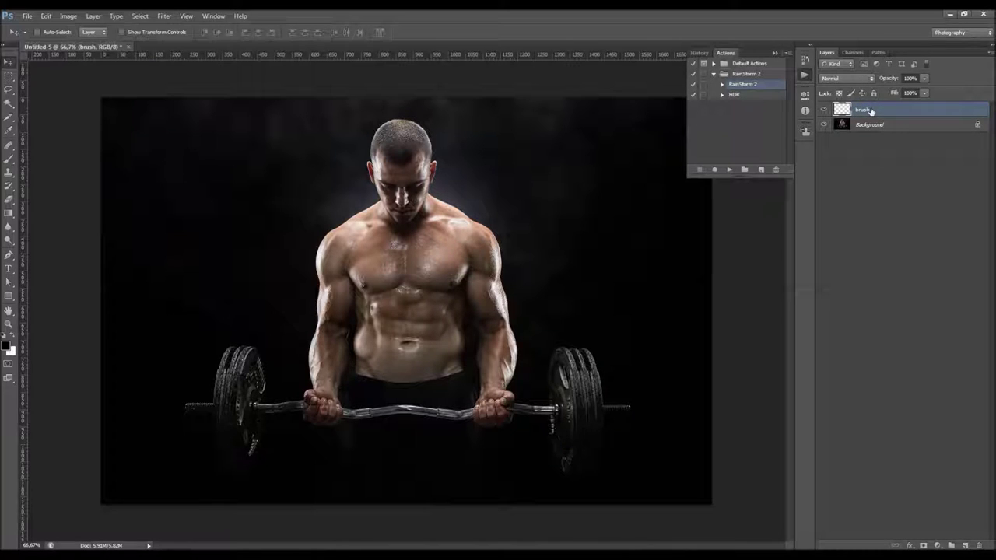
- Paint red over the weightlifter's chest with a 90 px brush
click(9, 159)
right_click(384, 271)
key(bracketleft)
key(bracketleft)
key(bracketleft)
key(bracketleft)
key(bracketleft)
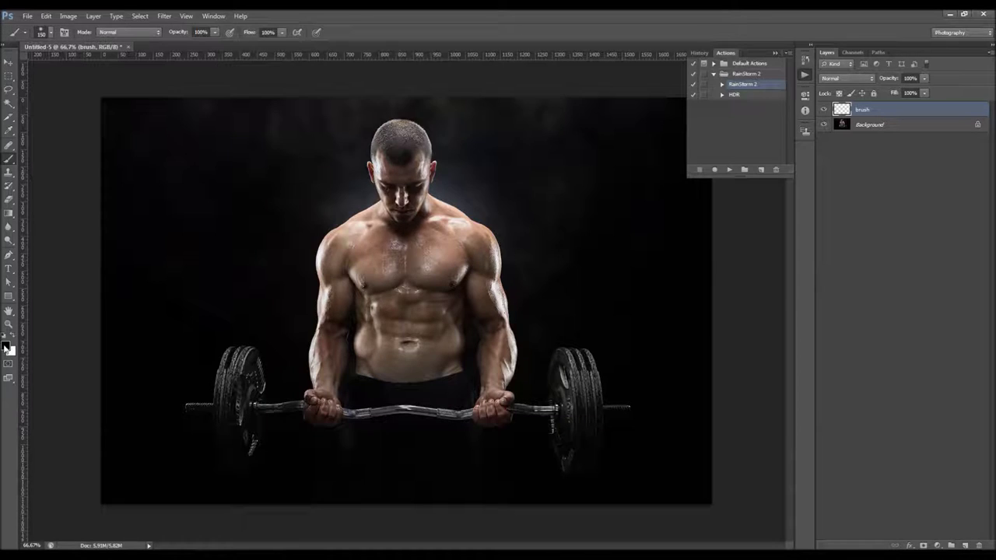
click(8, 350)
click(487, 70)
click(607, 80)
key(bracketleft)
key(bracketleft)
key(bracketleft)
key(bracketleft)
key(bracketleft)
key(bracketleft)
key(bracketleft)
mouse_move(430, 283)
mouse_down()
mouse_move(392, 311)
mouse_move(369, 263)
mouse_move(363, 278)
mouse_move(354, 275)
mouse_move(354, 241)
mouse_move(328, 258)
mouse_move(334, 354)
mouse_move(357, 273)
mouse_move(391, 406)
mouse_move(433, 277)
mouse_up()
- Open brush.psd from the Desktop and run the RainStorm 2 action on it
click(27, 15)
click(39, 36)
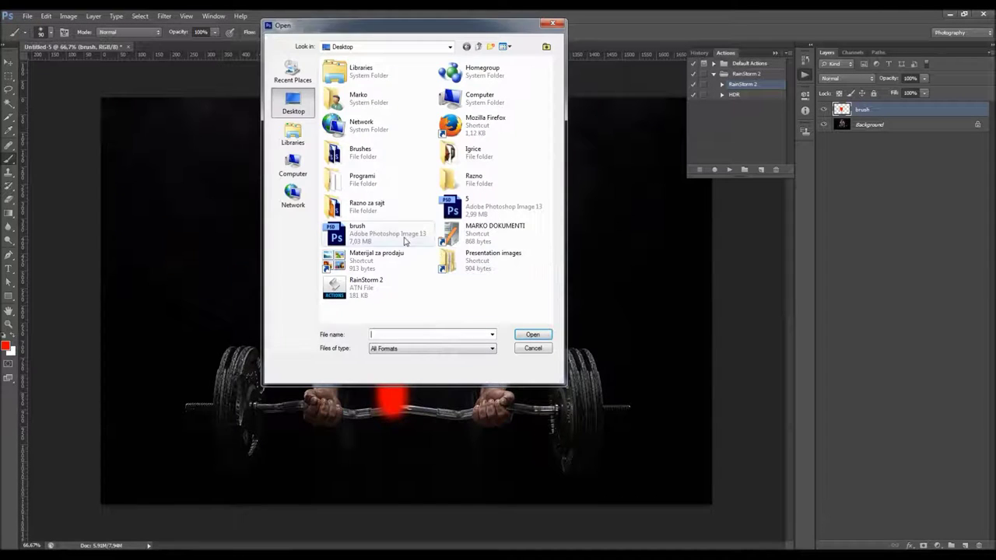
double_click(403, 239)
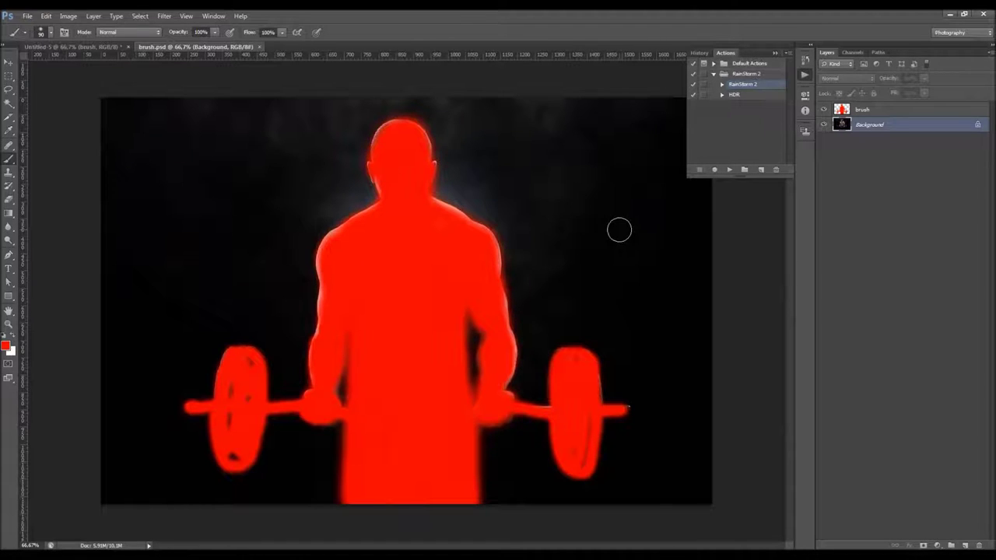
click(729, 169)
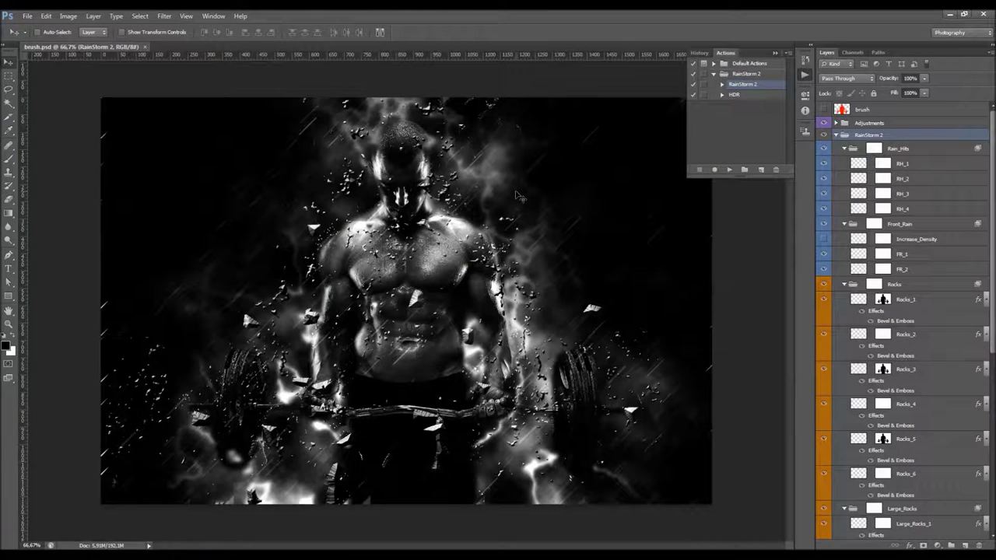
- Collapse the History/Actions panel and scroll through the brush, Adjustments and RainStorm 2 layers
click(774, 54)
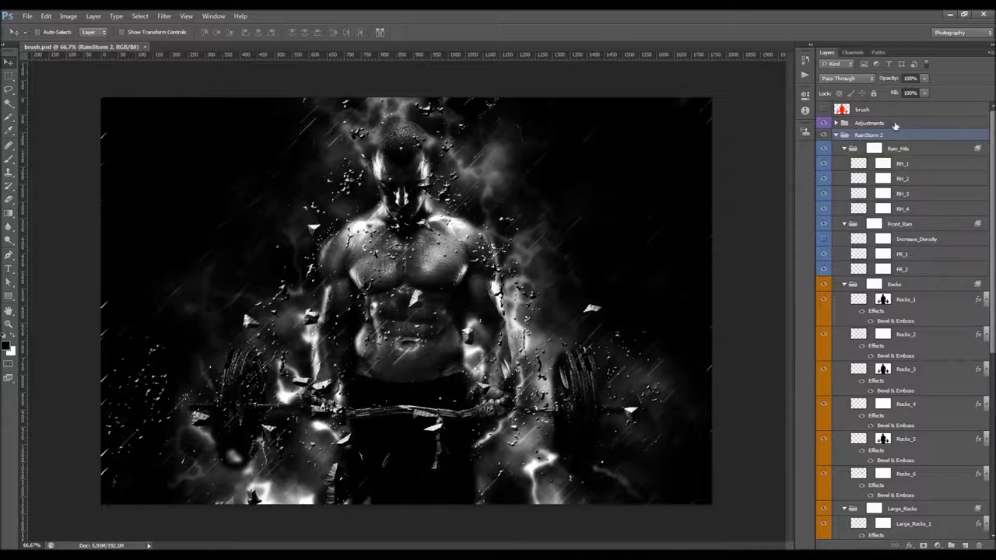
scroll(894, 155, down, 8)
scroll(906, 203, up, 4)
scroll(902, 195, up, 3)
- Target the Rain_Hits group mask and toggle Rain_Hits visibility off and on to compare
click(836, 136)
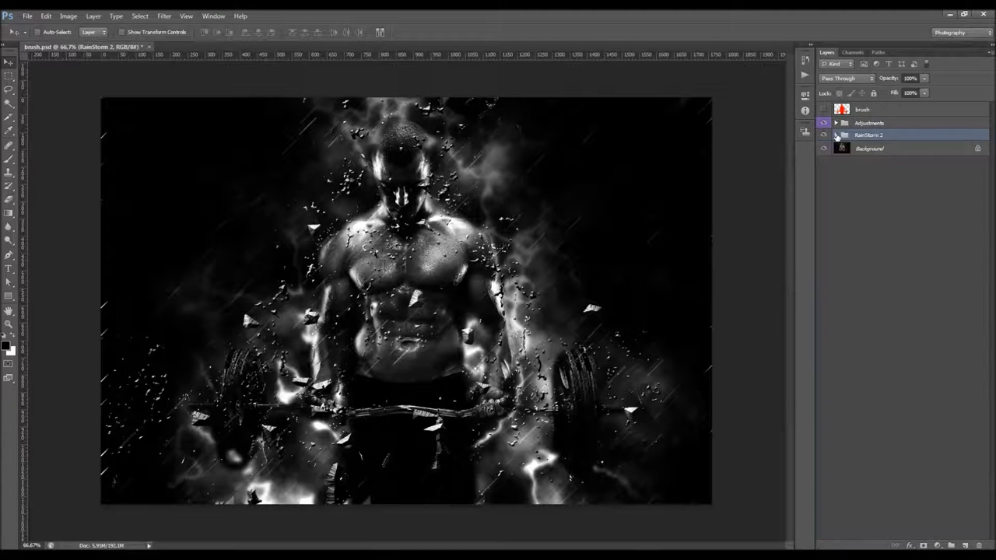
click(836, 135)
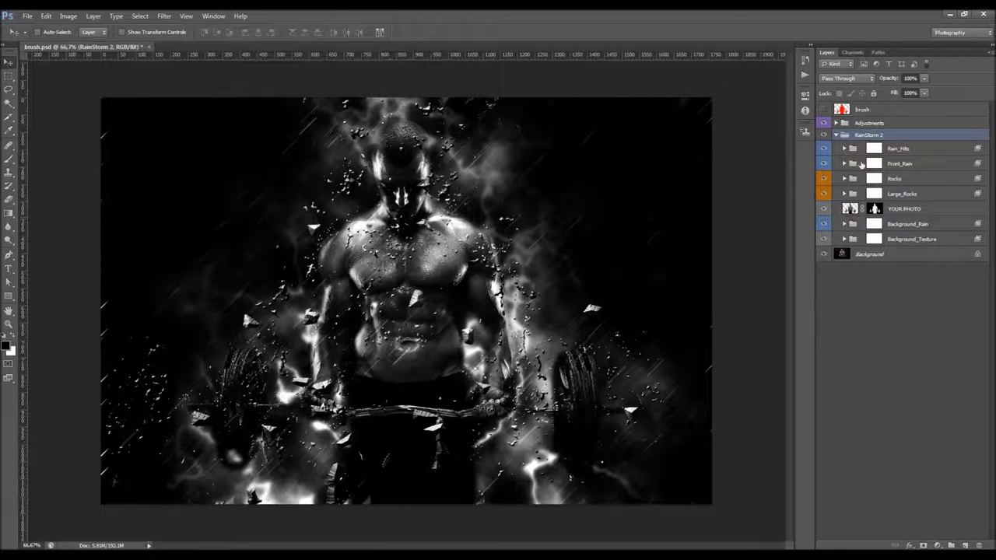
click(836, 135)
click(836, 135)
click(888, 153)
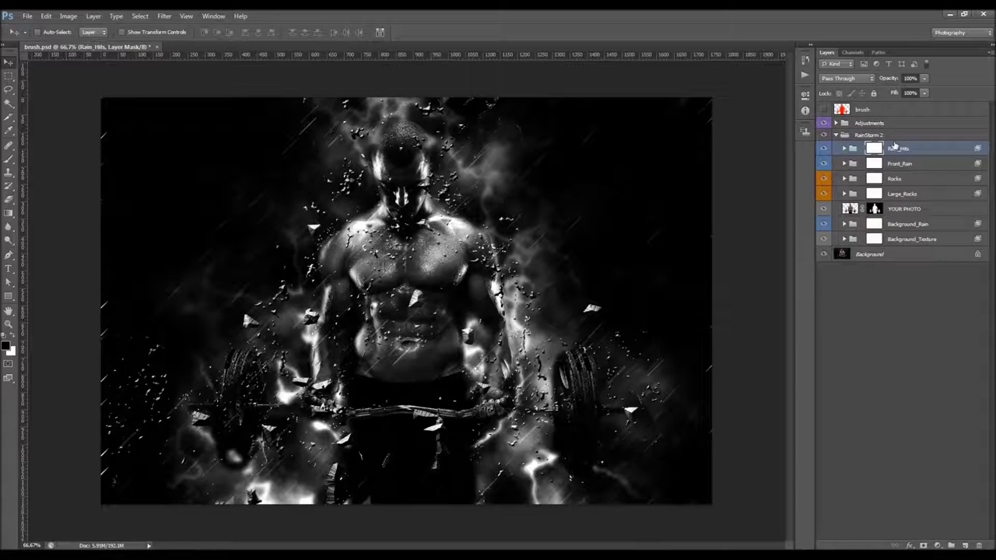
click(823, 150)
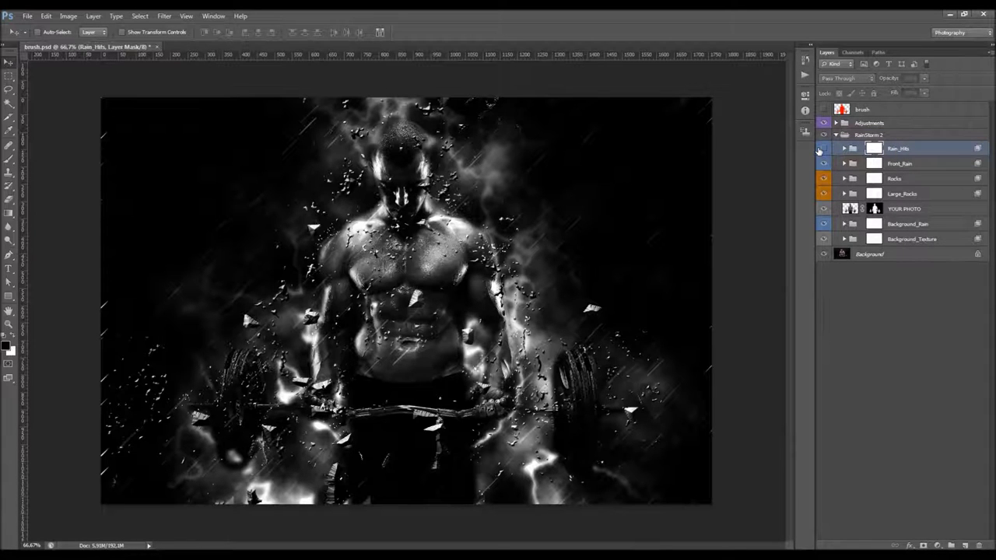
click(822, 149)
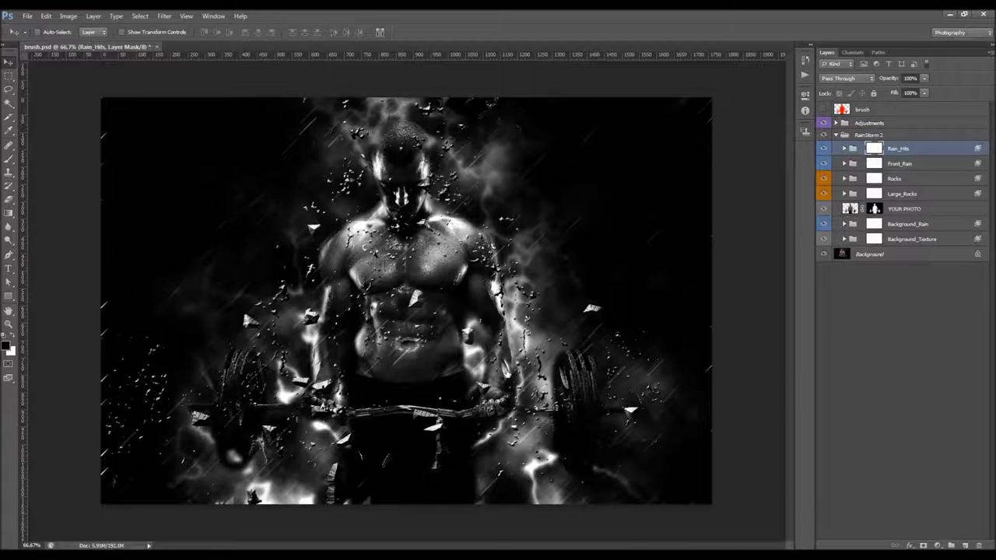
scroll(491, 383, up, 1)
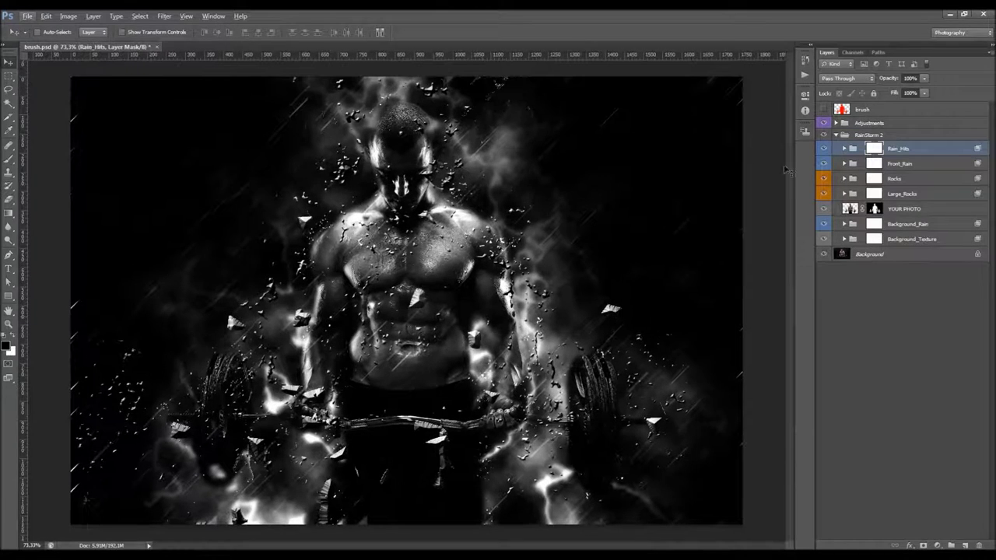
- Inspect RH_1 to RH_4 inside Rain_Hits, then select the group mask and the Brush tool
click(844, 149)
click(901, 163)
click(903, 178)
click(905, 194)
click(906, 208)
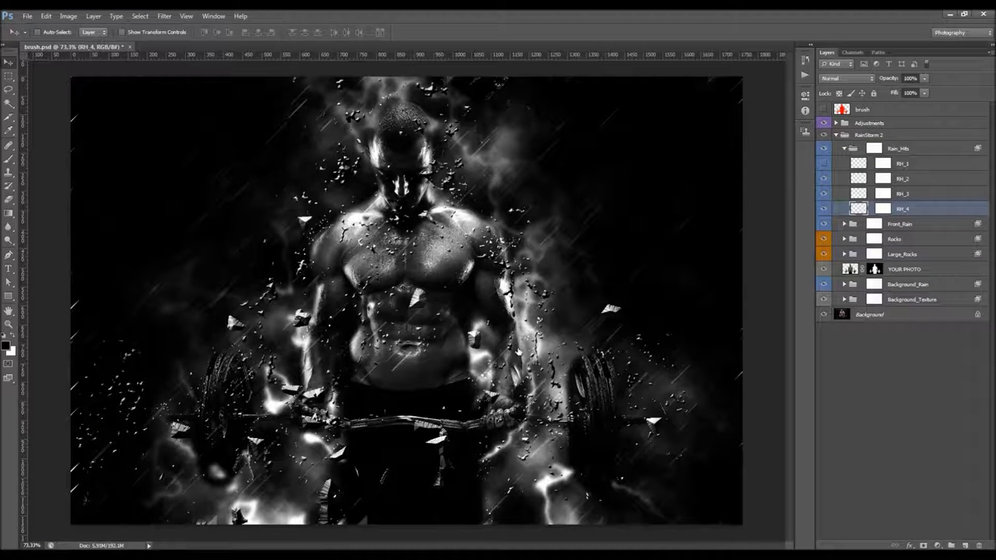
click(823, 164)
click(882, 163)
click(898, 148)
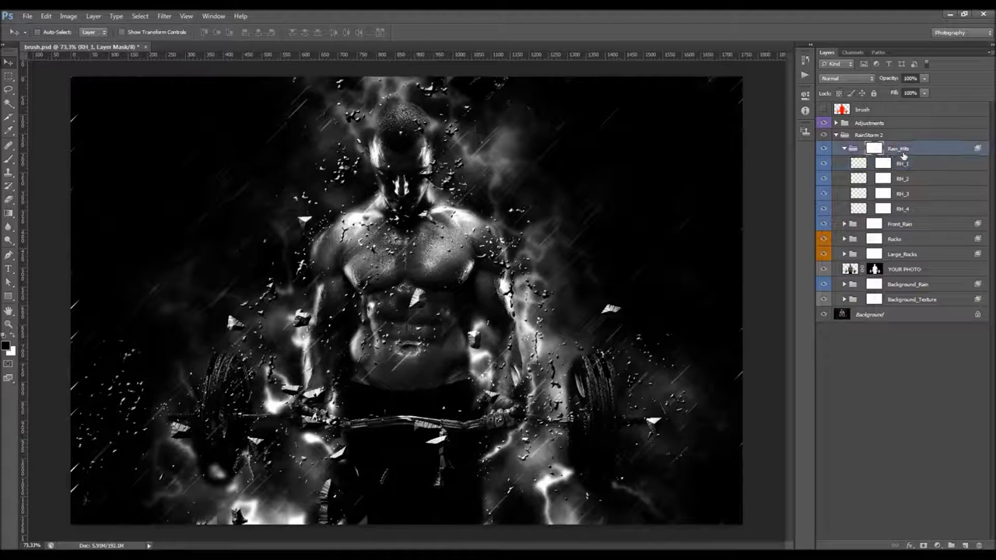
click(844, 148)
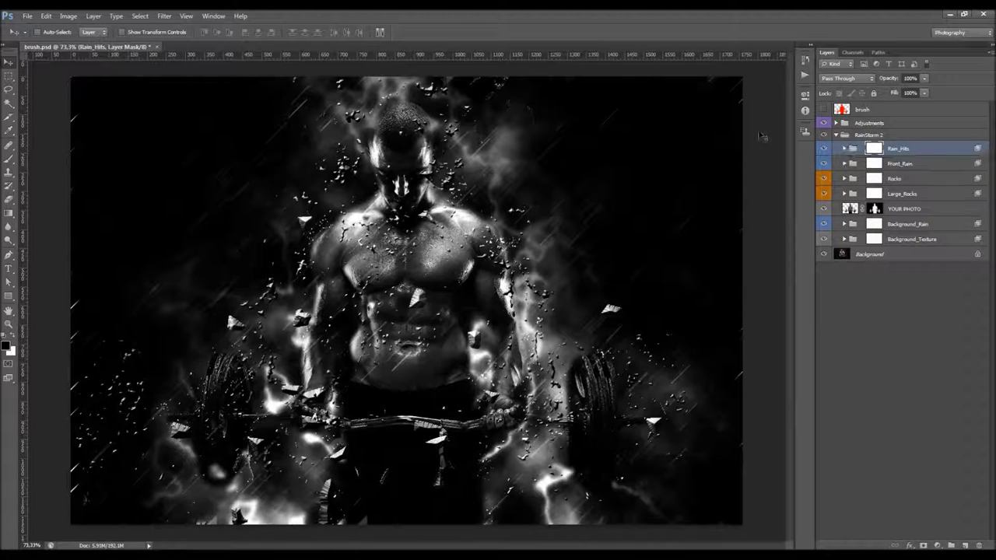
click(8, 159)
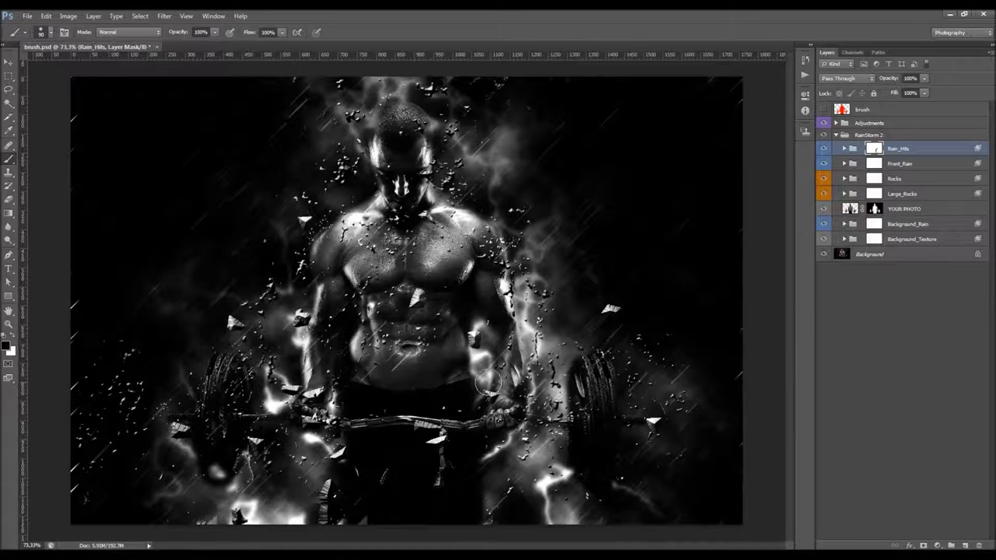
- Set the foreground colour to white and enlarge the brush to 329 px
click(14, 339)
right_click(262, 345)
drag(307, 350, 366, 350)
key(Return)
- Duplicate the Rain_Hits group and shift the copy a few pixels for denser rain
click(10, 61)
click(845, 149)
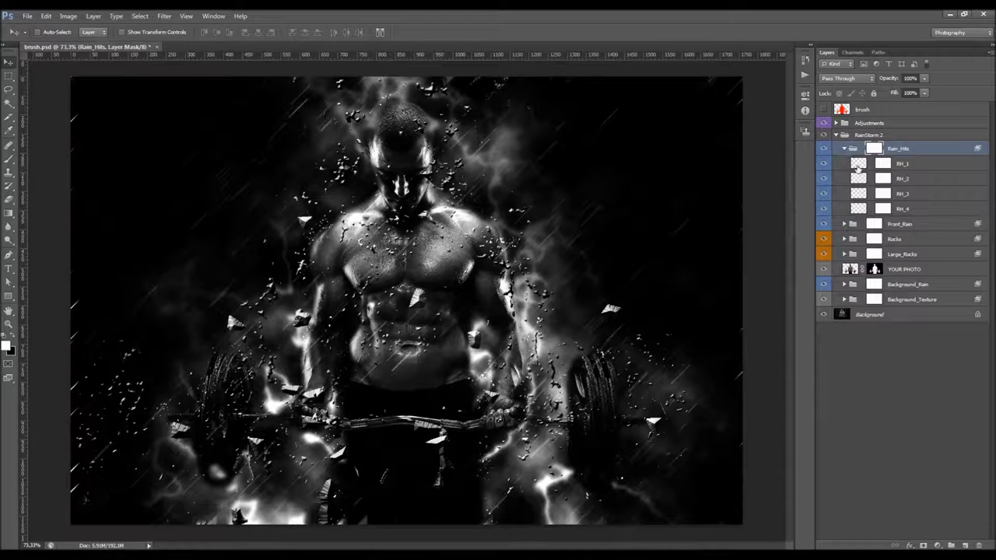
click(845, 149)
key(ctrl+j)
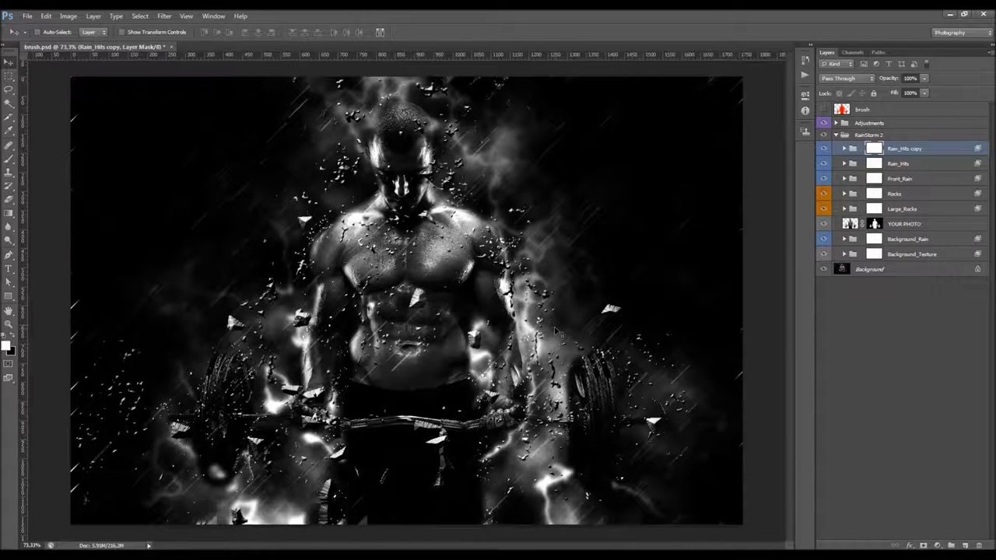
drag(513, 346, 517, 345)
drag(697, 328, 867, 265)
drag(860, 150, 853, 148)
click(851, 148)
click(852, 148)
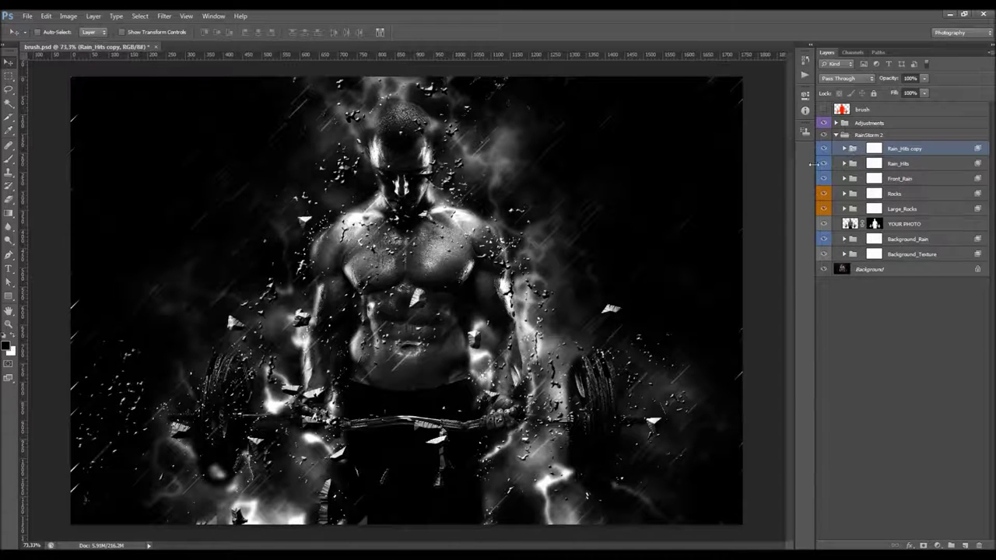
drag(574, 284, 578, 288)
right_click(921, 150)
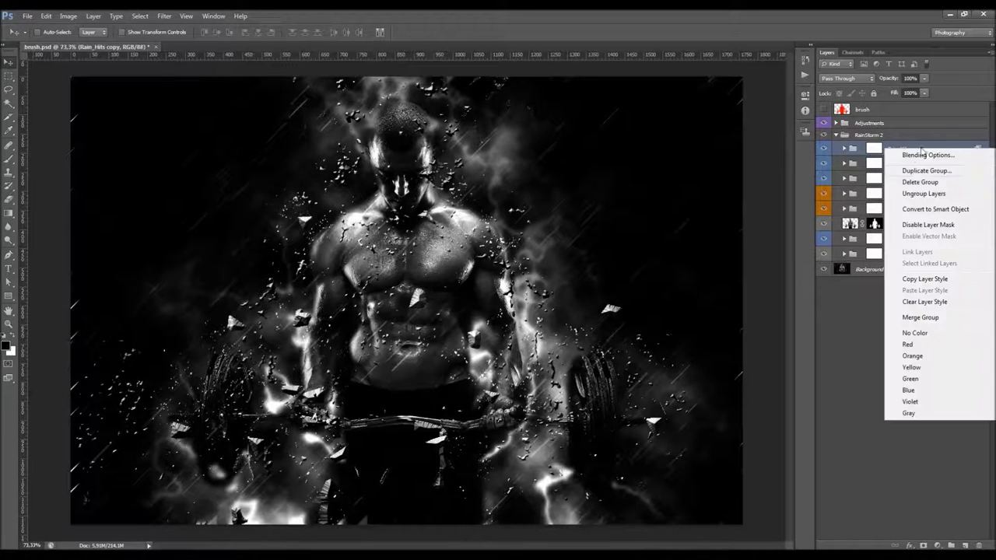
- Delete the Rain_Hits copy group with its contents, then toggle Front_Rain off and on
click(919, 182)
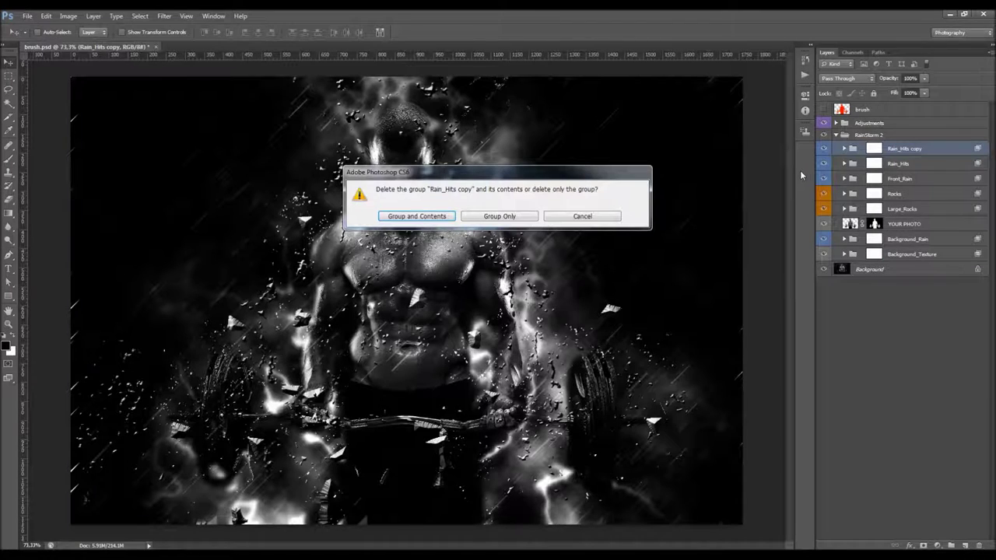
key(Return)
click(904, 164)
click(825, 164)
click(826, 164)
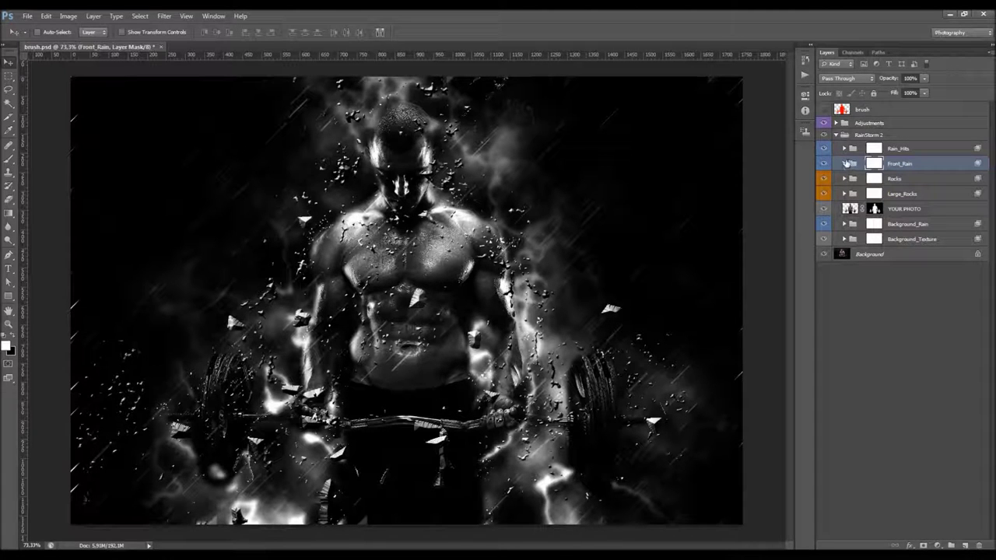
- Duplicate the FR_1 rain layer, offset the copy 9 px right, and merge it back into FR_1
click(845, 163)
click(902, 207)
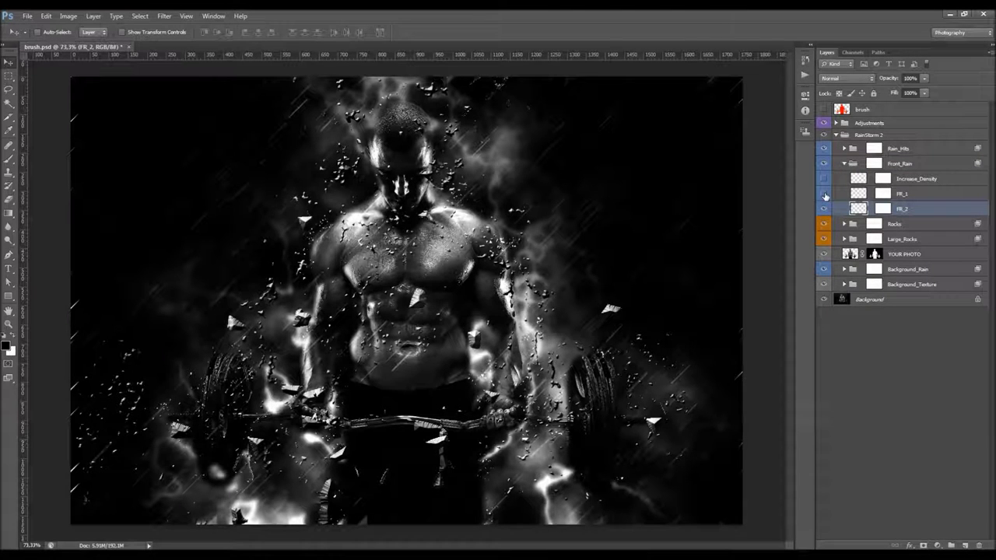
click(825, 194)
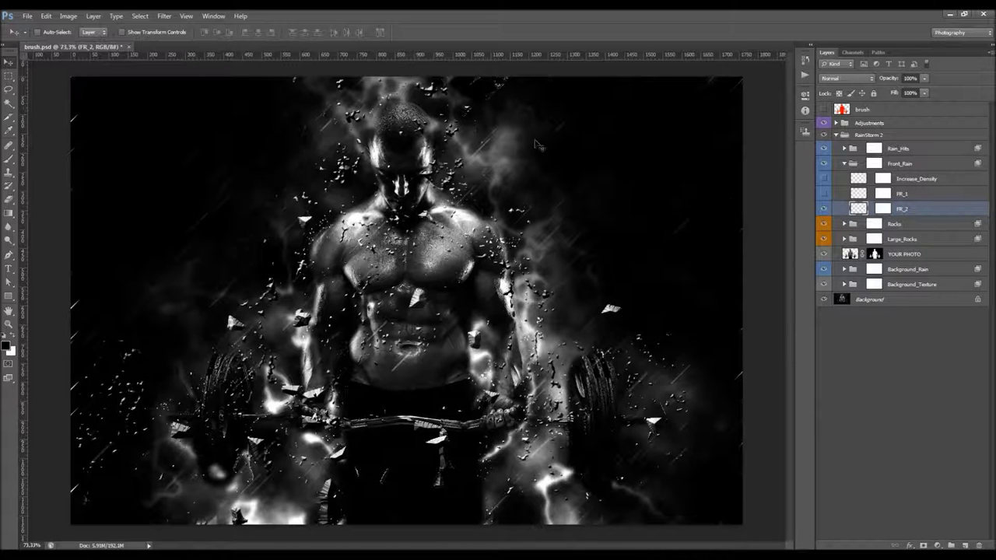
click(824, 194)
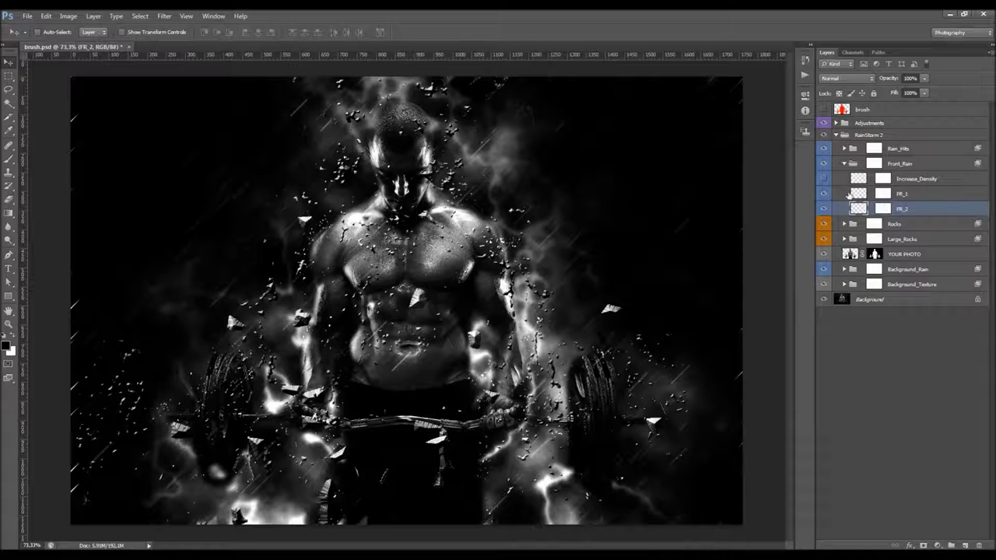
click(921, 194)
key(ctrl+j)
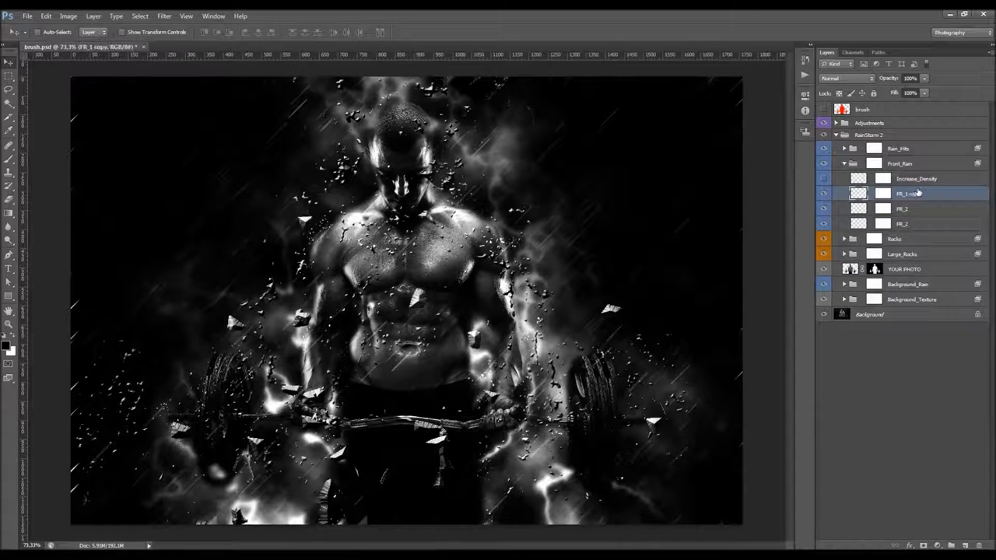
drag(556, 185, 595, 198)
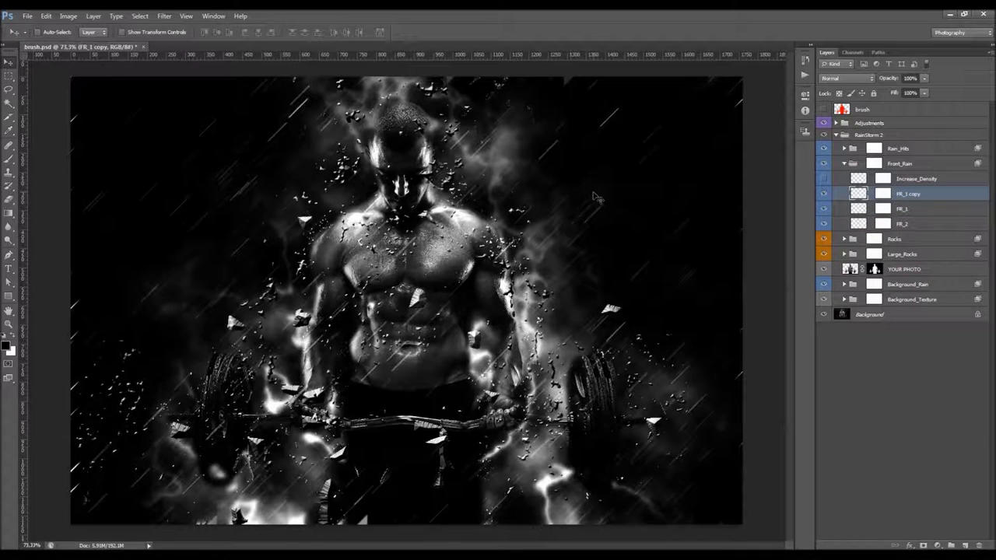
drag(556, 165, 557, 165)
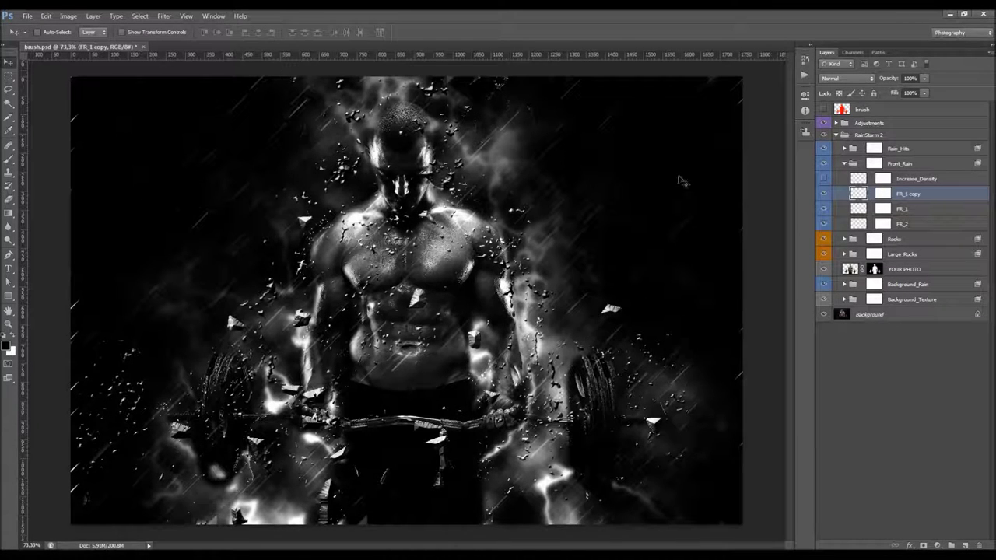
key(ctrl+e)
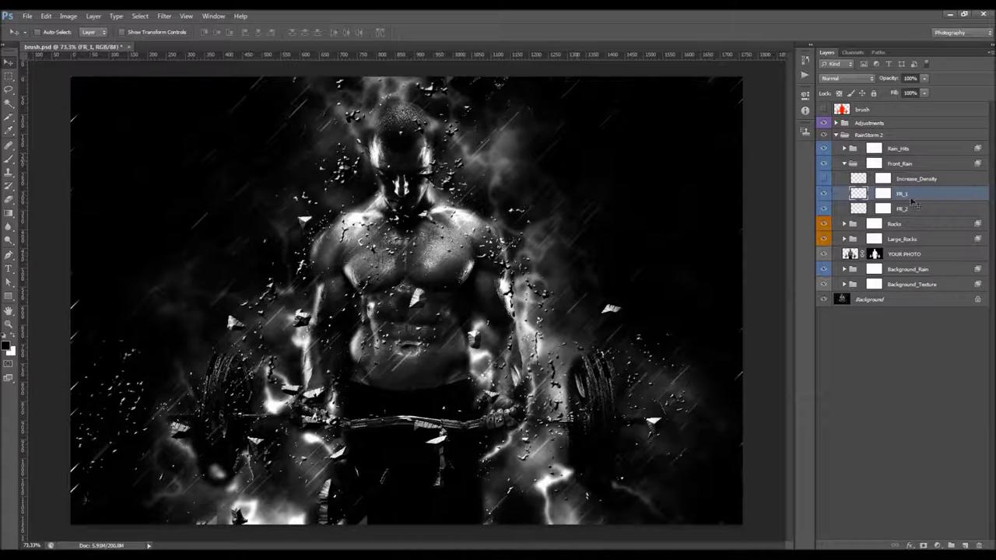
- Turn on the Increase_Density rain layer at 44% opacity
click(910, 179)
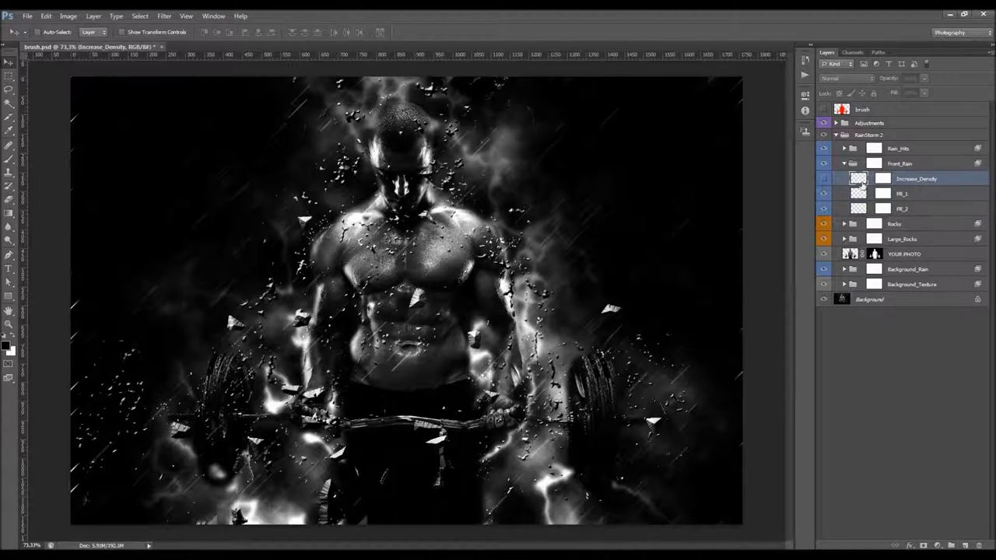
click(825, 179)
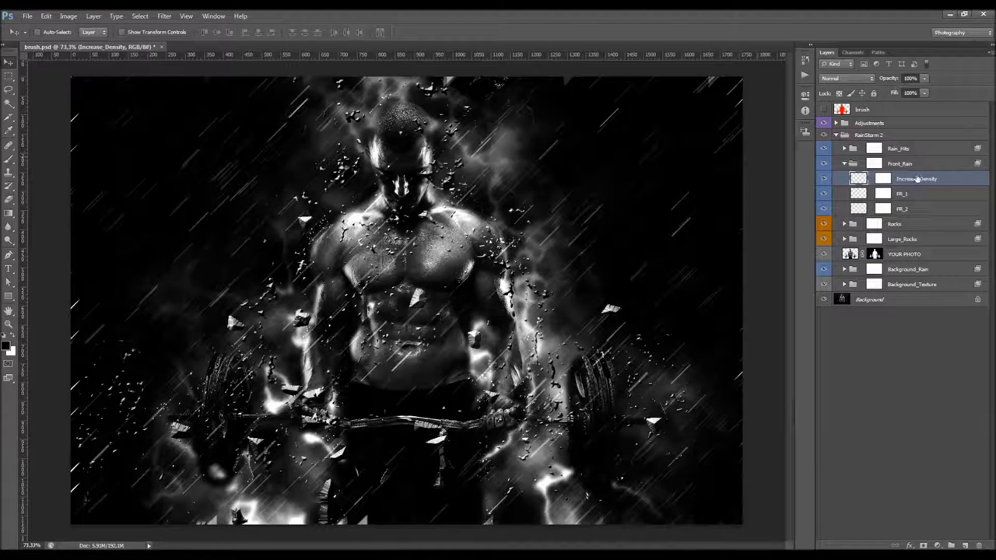
click(923, 79)
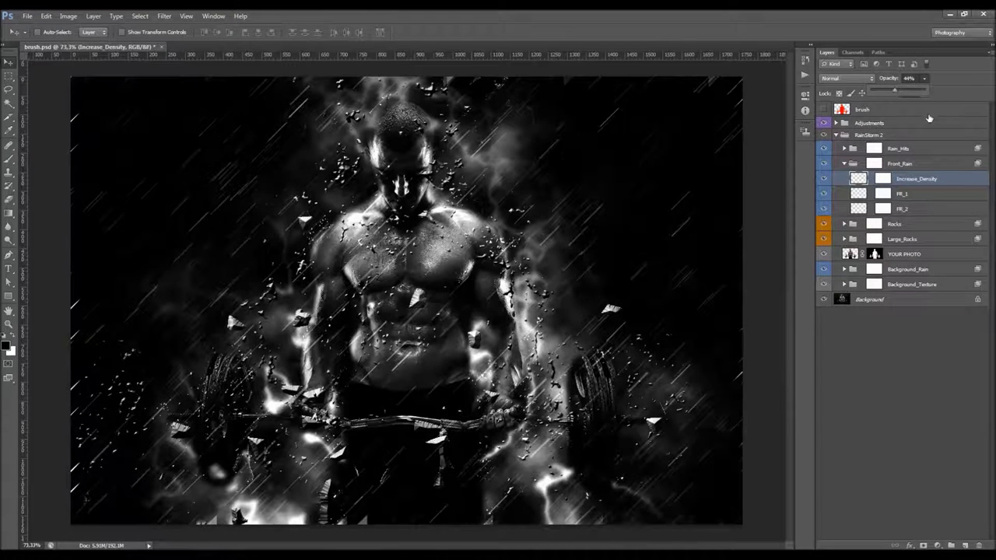
click(924, 78)
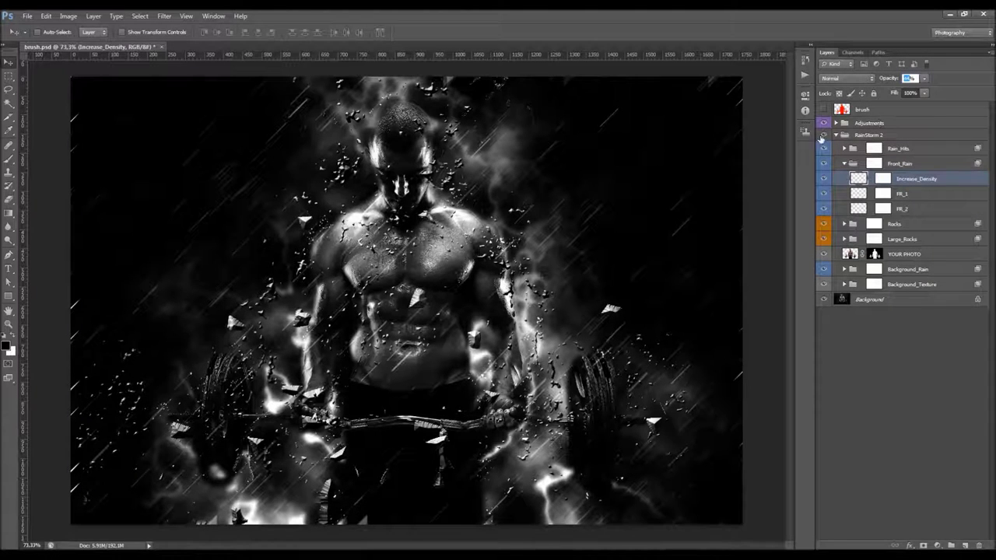
key(Return)
click(875, 164)
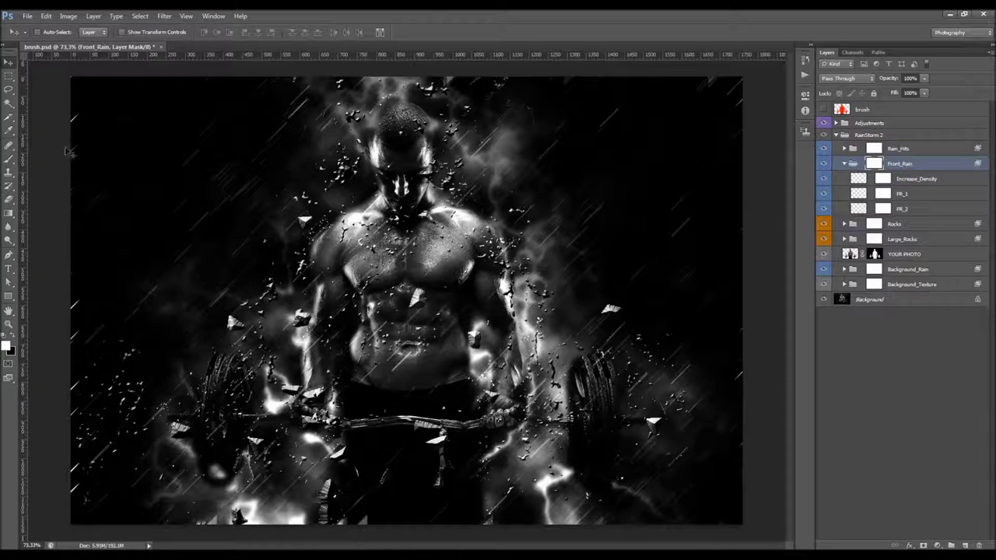
- Pick the Brush tool with black, size it from 46 px up to 100 px, and collapse Front_Rain
click(8, 160)
right_click(400, 357)
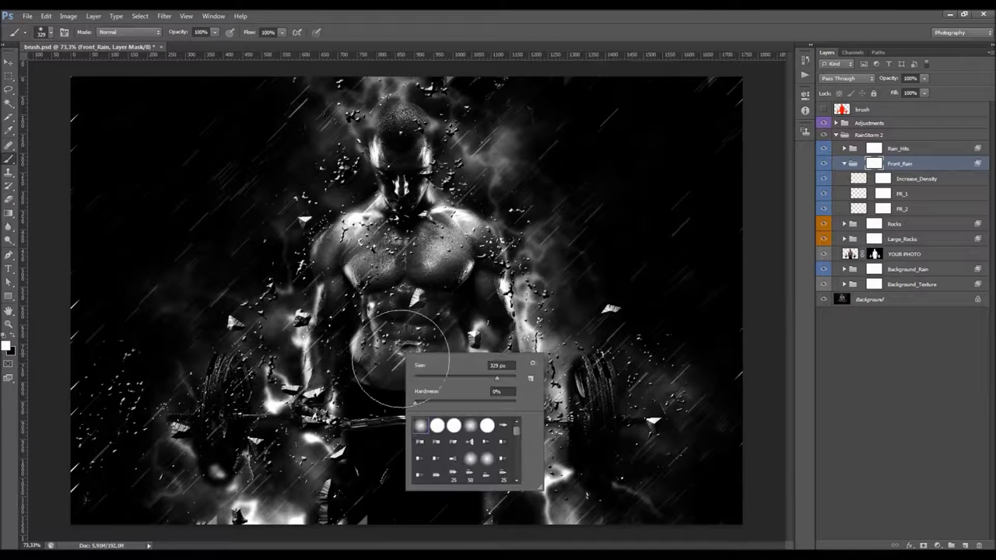
click(14, 340)
click(14, 340)
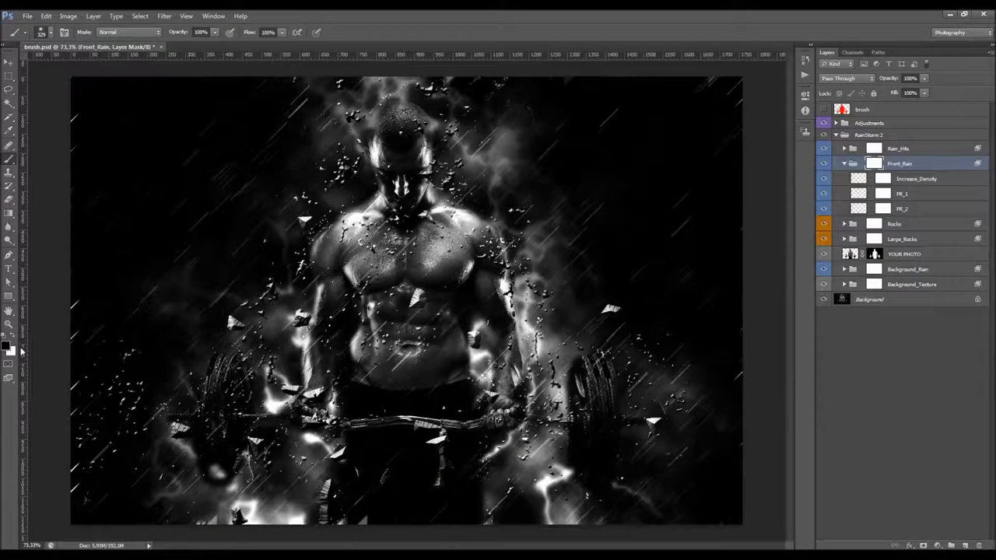
right_click(503, 335)
drag(553, 355, 532, 356)
key(Return)
key(bracketright)
key(bracketright)
key(bracketright)
key(bracketright)
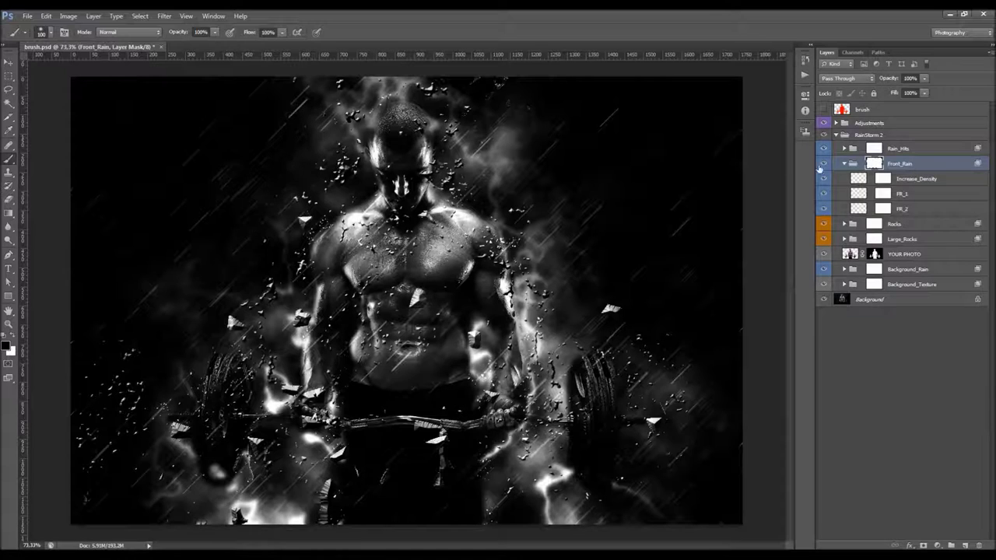
click(844, 163)
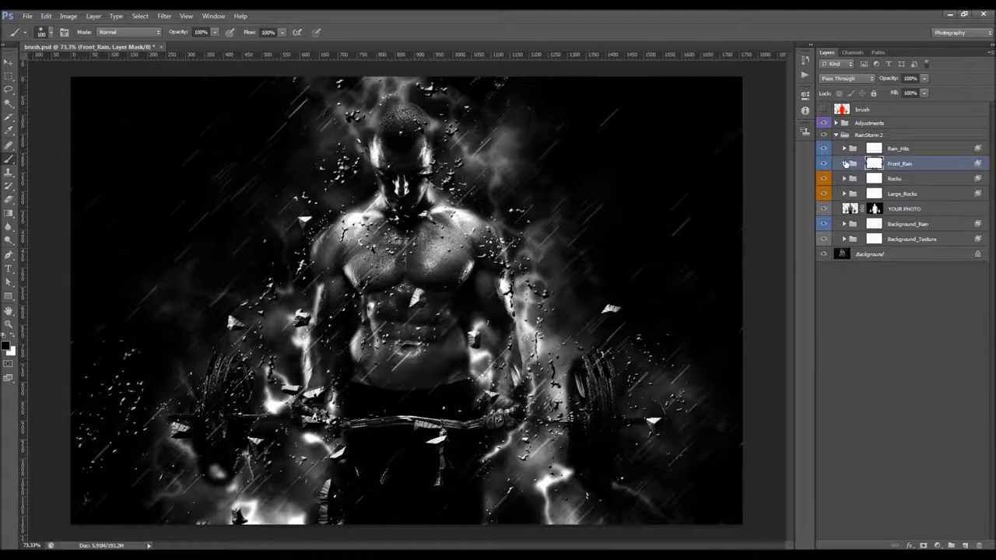
- Compare the Rocks and Large_Rocks groups' visibility, then expand Rocks and select Rocks_1
click(884, 179)
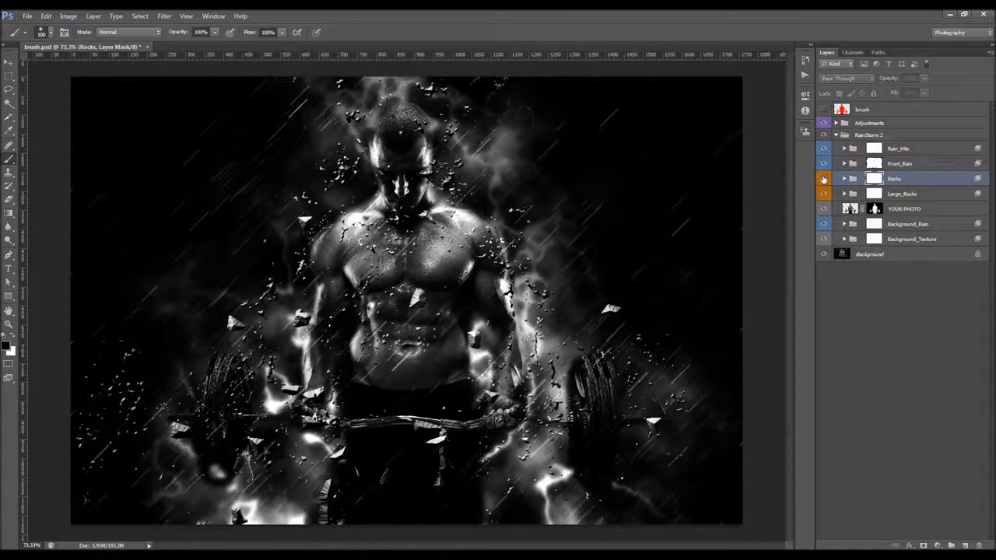
click(823, 179)
click(823, 180)
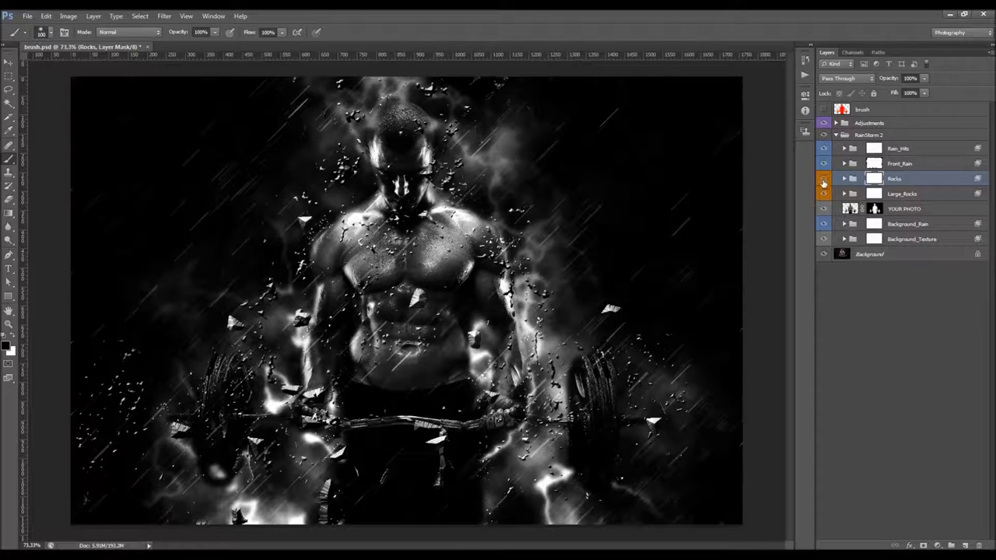
click(825, 194)
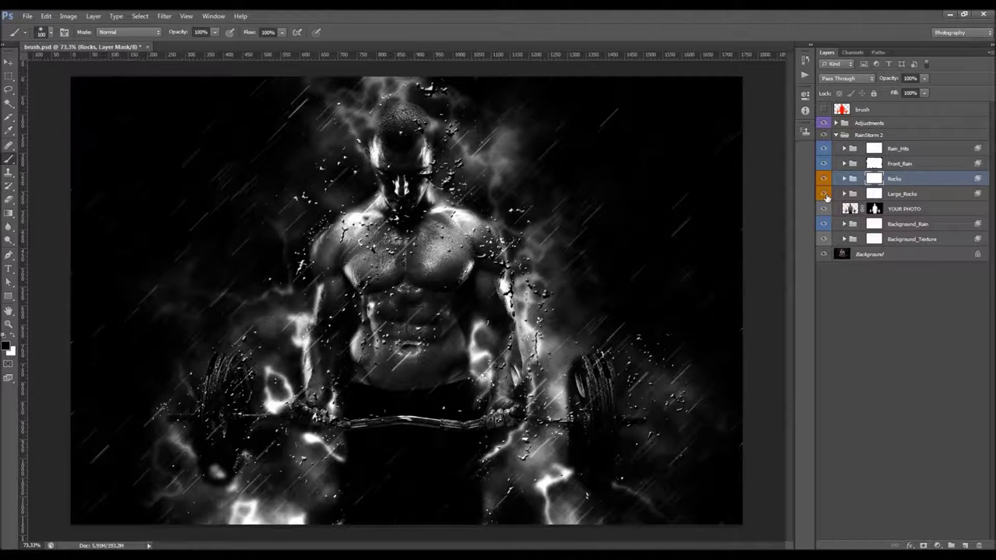
click(843, 179)
click(931, 195)
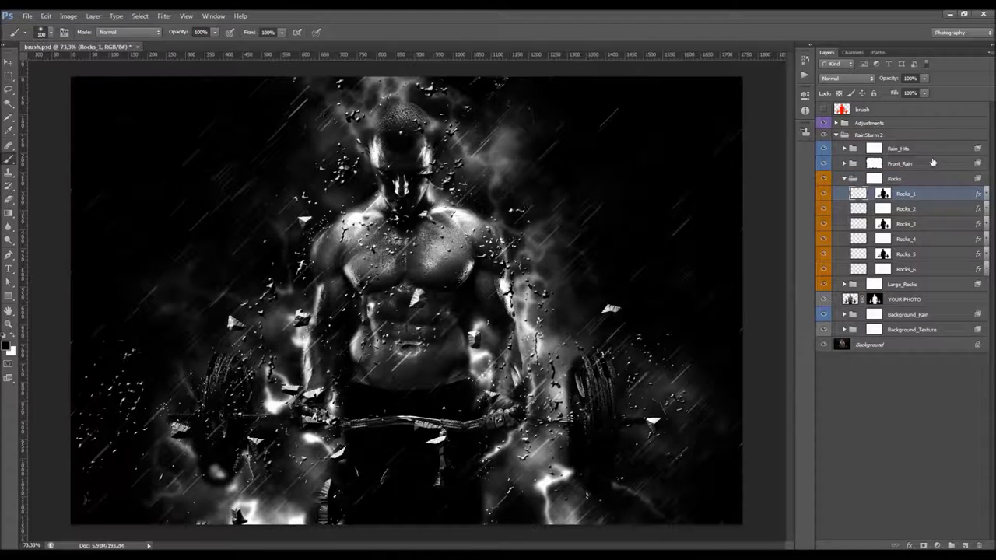
- Try rotating and scaling Rocks_1 to about 109% with Free Transform, then cancel it
key(l)
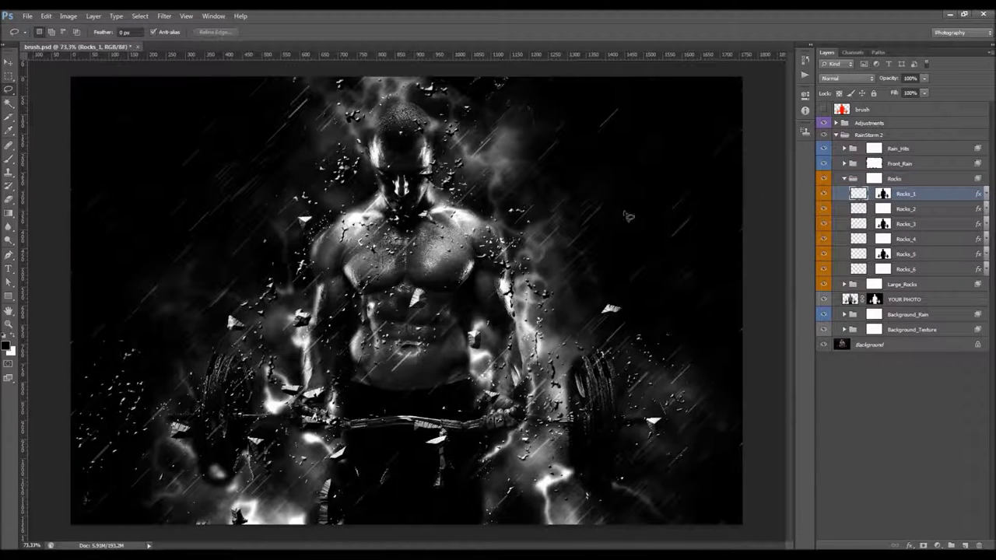
right_click(534, 167)
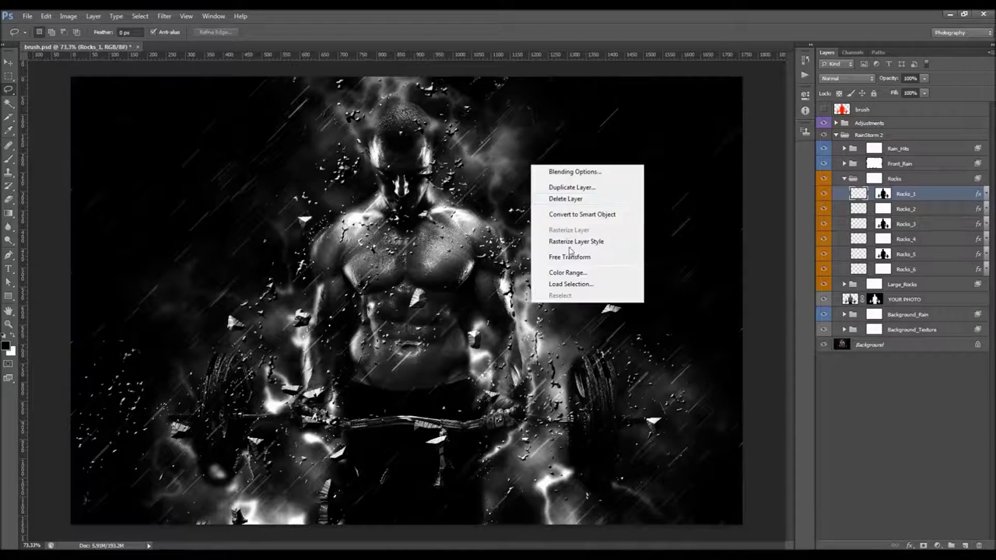
click(572, 258)
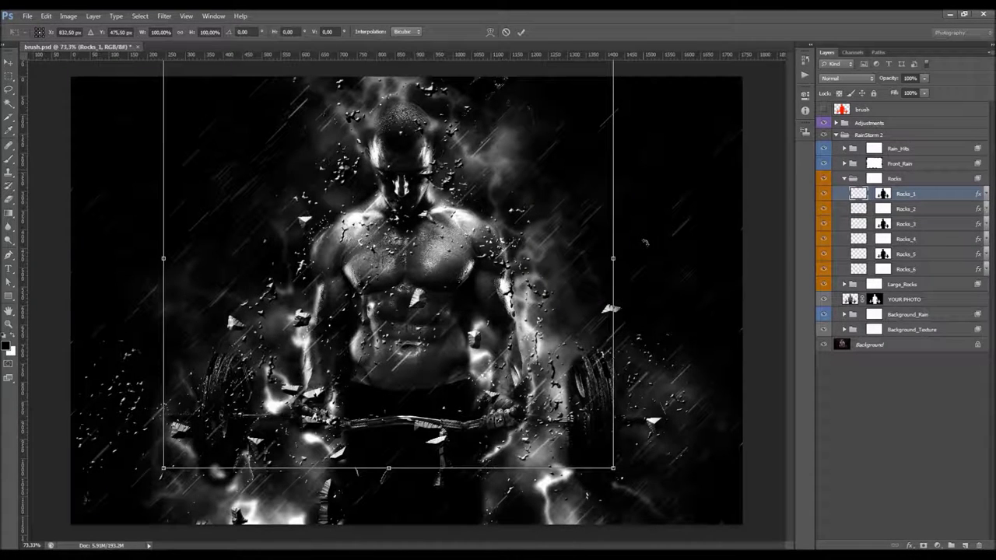
drag(644, 242, 641, 238)
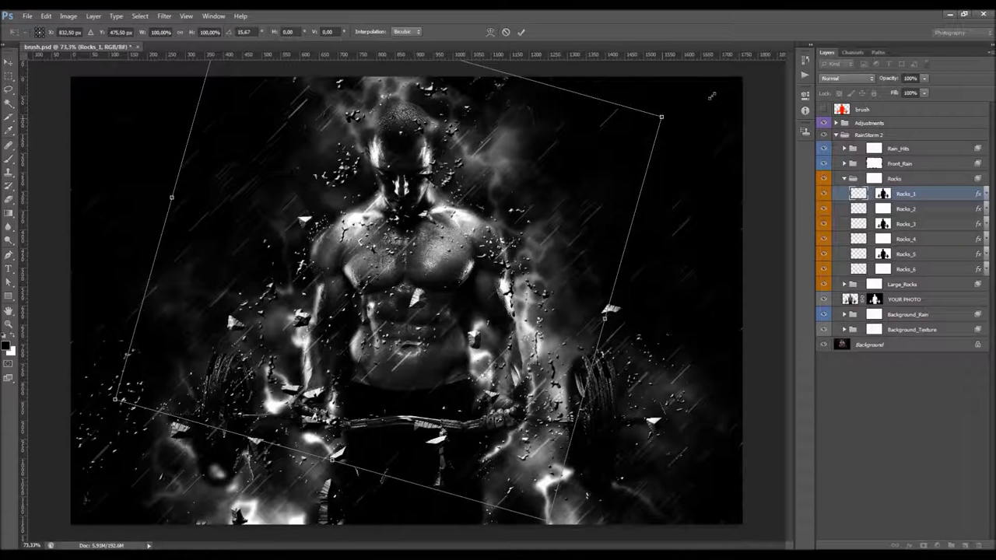
drag(661, 116, 708, 92)
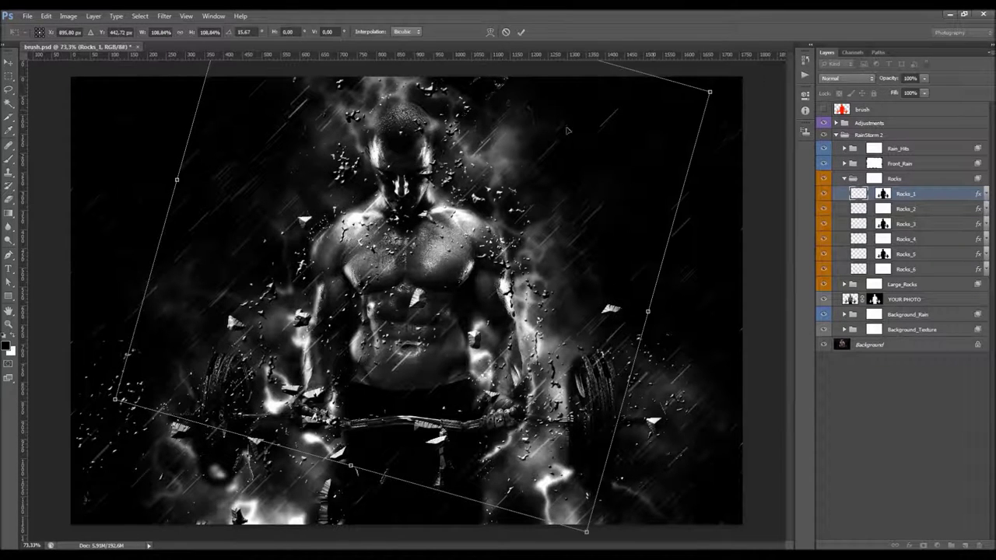
click(507, 33)
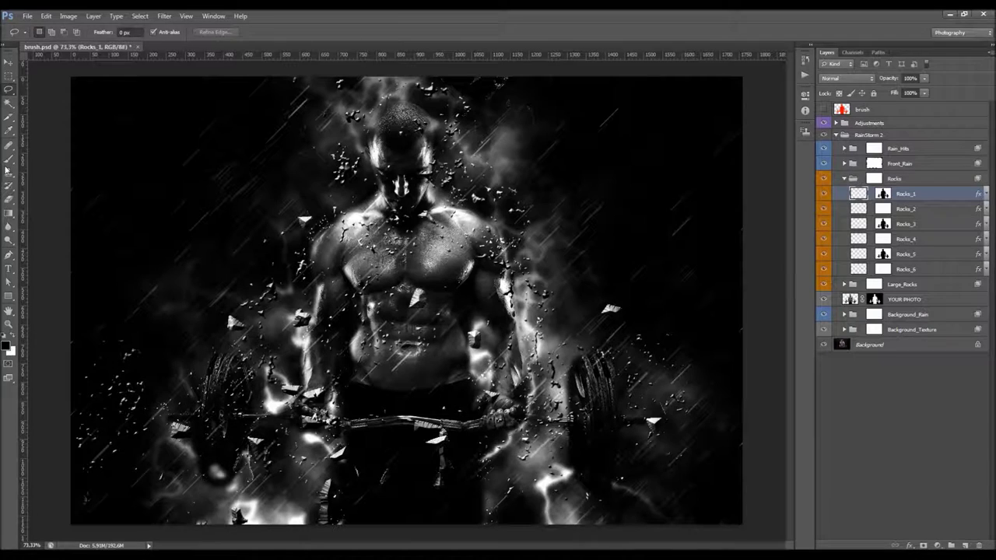
- Toggle Rocks_1 off and on to check its contribution, then target the Rocks group mask
click(8, 160)
click(822, 194)
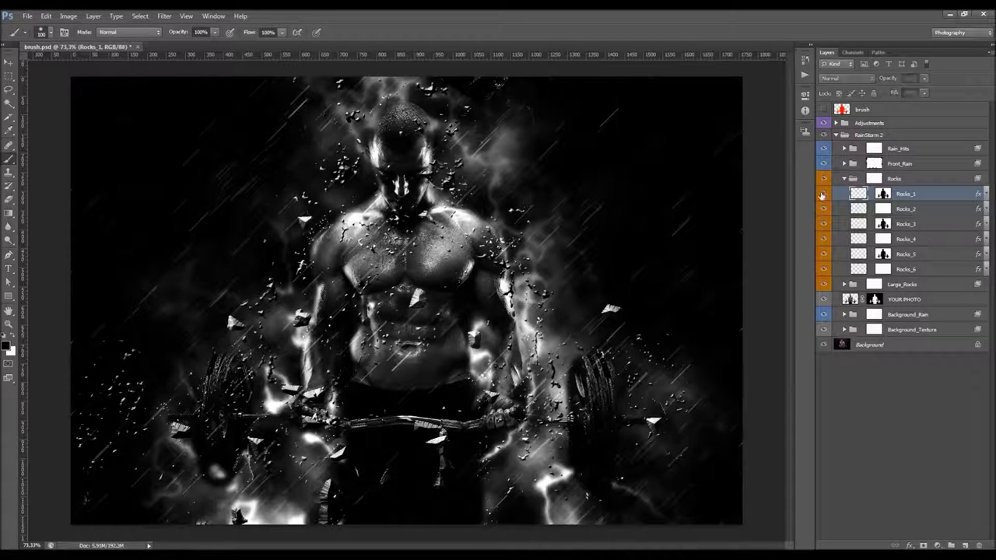
click(822, 193)
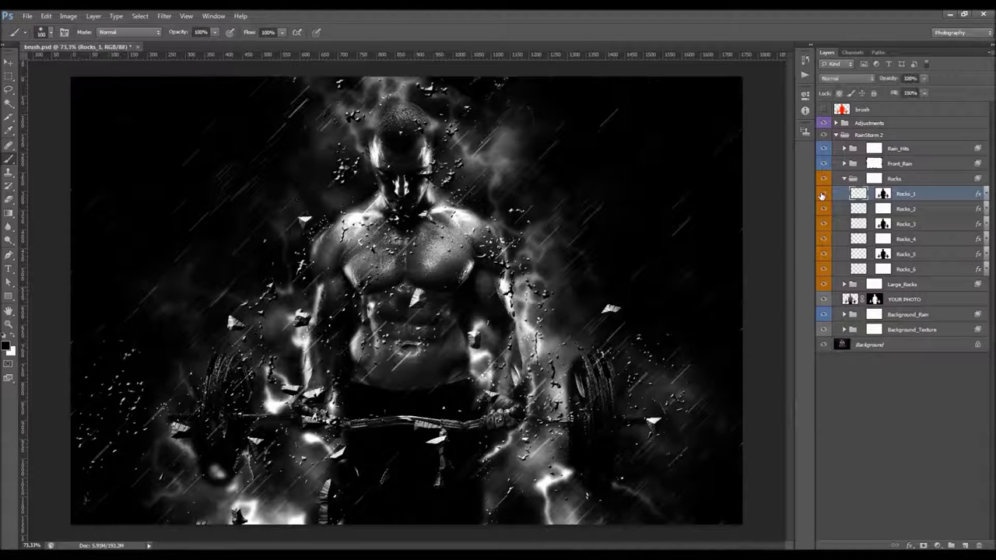
click(882, 195)
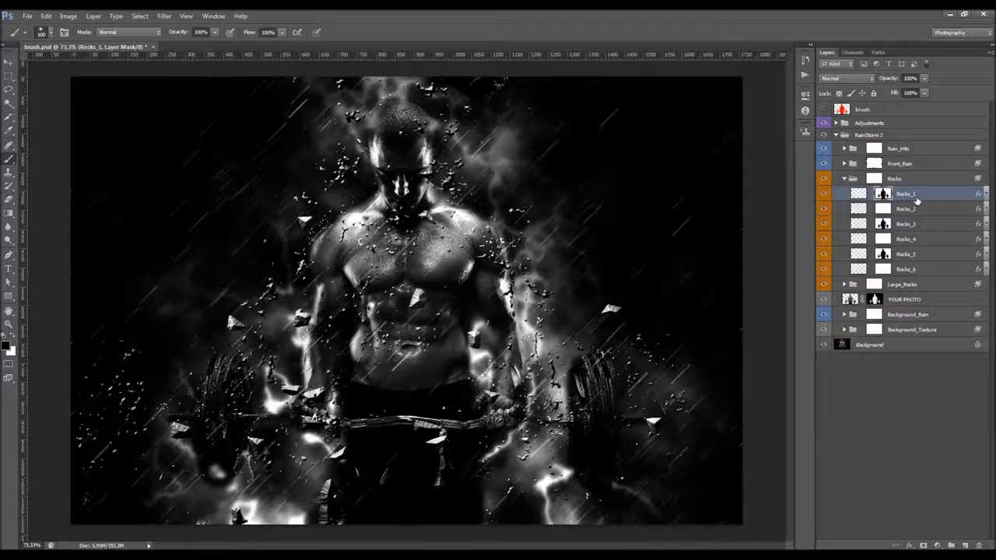
click(821, 196)
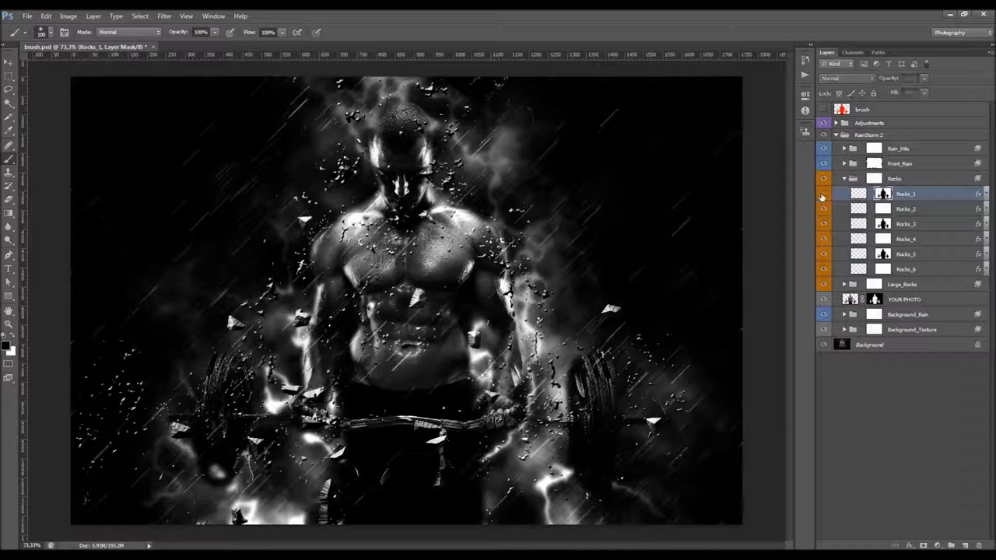
click(822, 196)
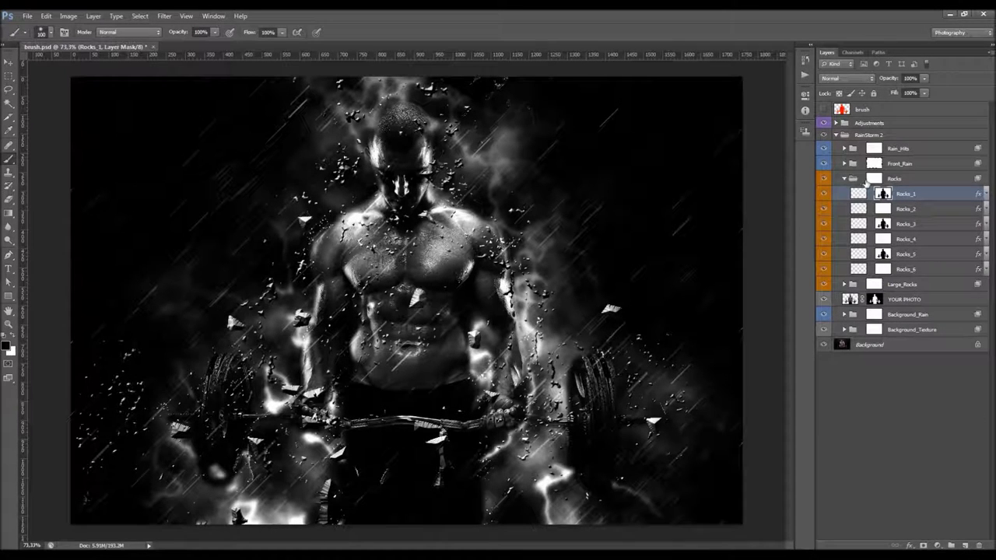
click(865, 180)
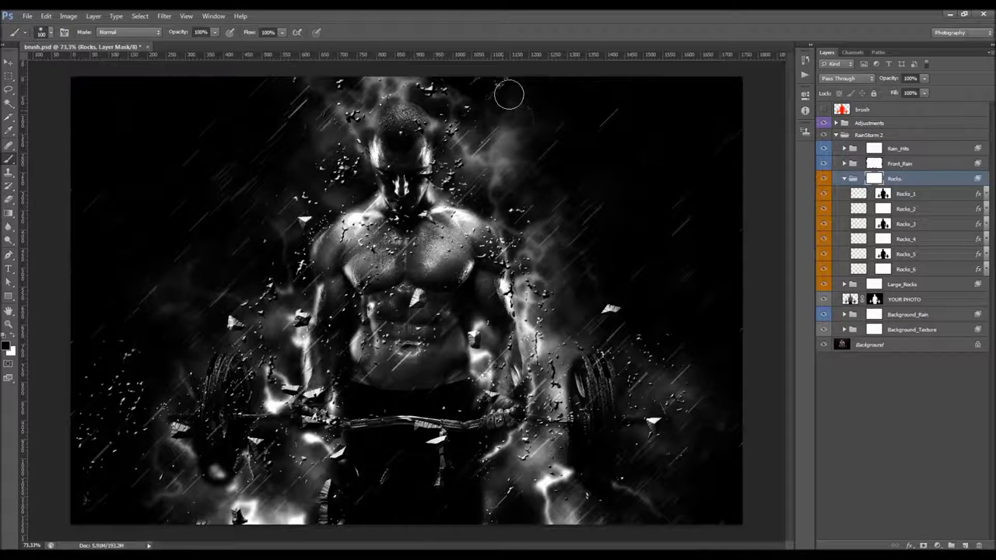
- Paint black over the rock fragments right of the head, then select Rocks_5
mouse_move(502, 94)
mouse_down()
mouse_move(529, 111)
mouse_move(429, 91)
mouse_move(464, 168)
mouse_move(455, 126)
mouse_move(525, 192)
mouse_move(563, 357)
mouse_move(659, 370)
mouse_move(668, 472)
mouse_move(618, 439)
mouse_move(616, 377)
mouse_up()
scroll(410, 144, up, 1)
scroll(476, 329, down, 4)
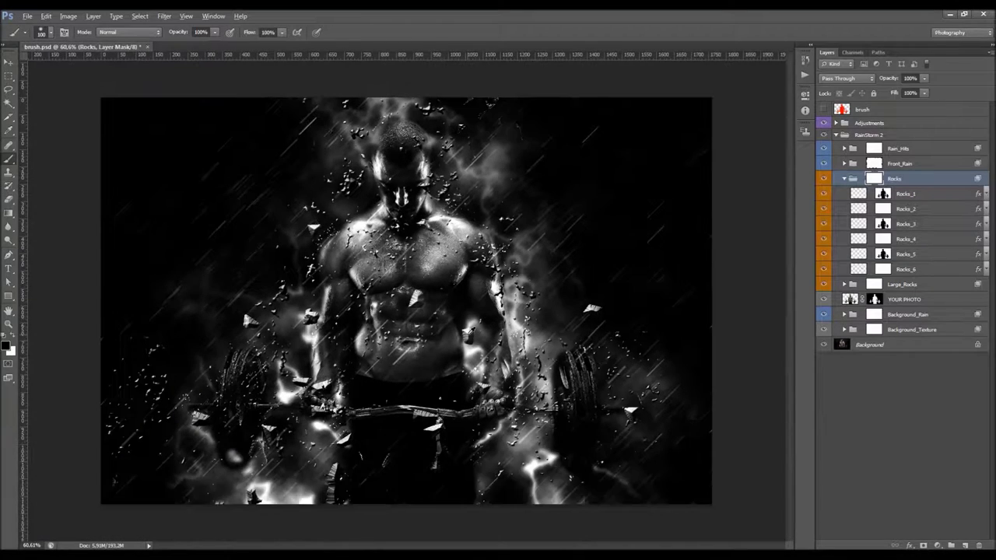
scroll(469, 328, up, 1)
click(902, 193)
click(906, 208)
click(908, 253)
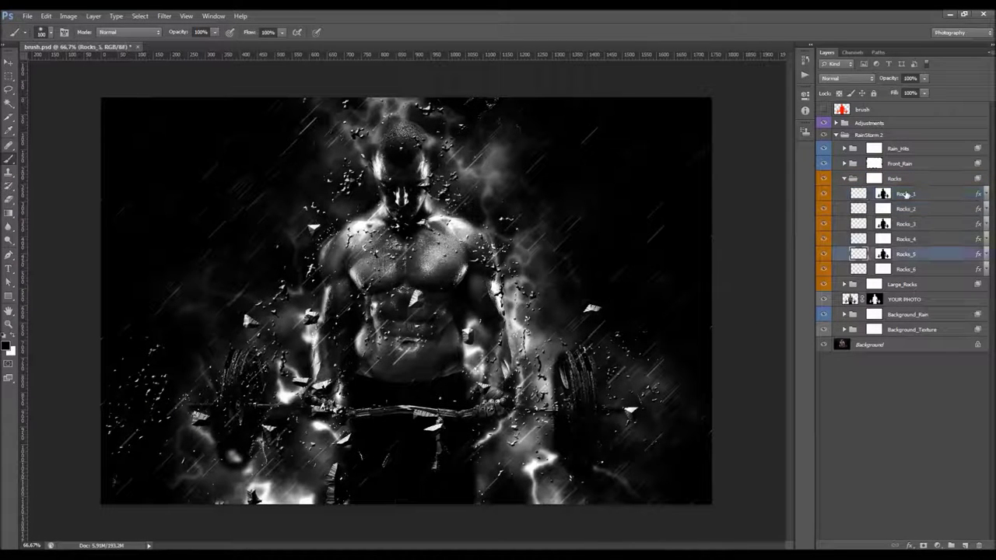
- Duplicate the Rocks group and shift the Rocks copy debris over the figure
click(901, 180)
key(ctrl+j)
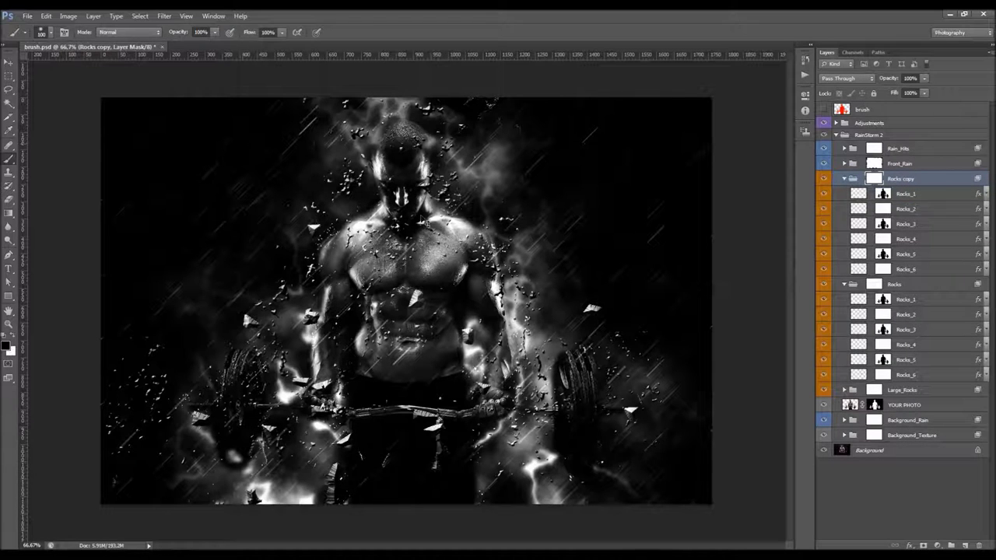
key(v)
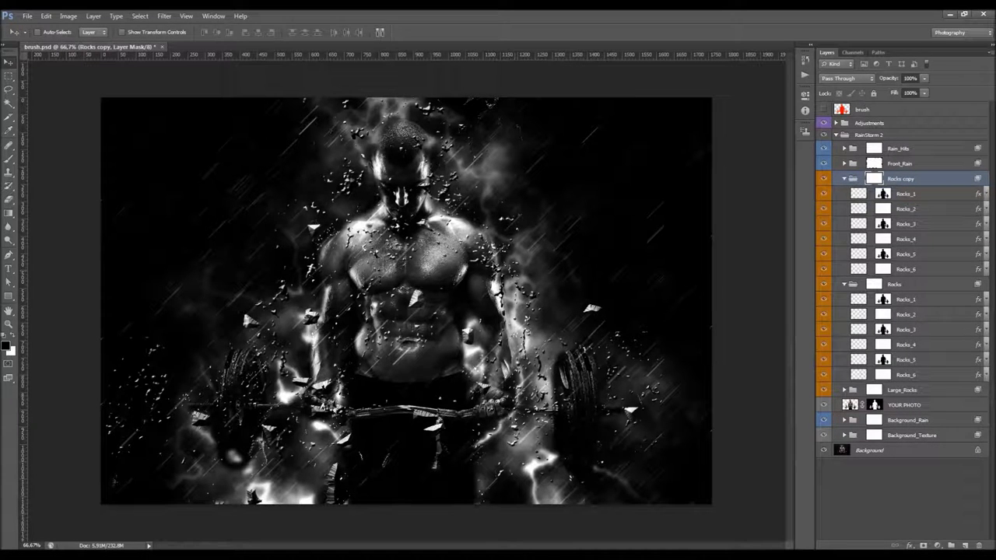
drag(490, 250, 496, 226)
click(854, 180)
drag(462, 230, 441, 365)
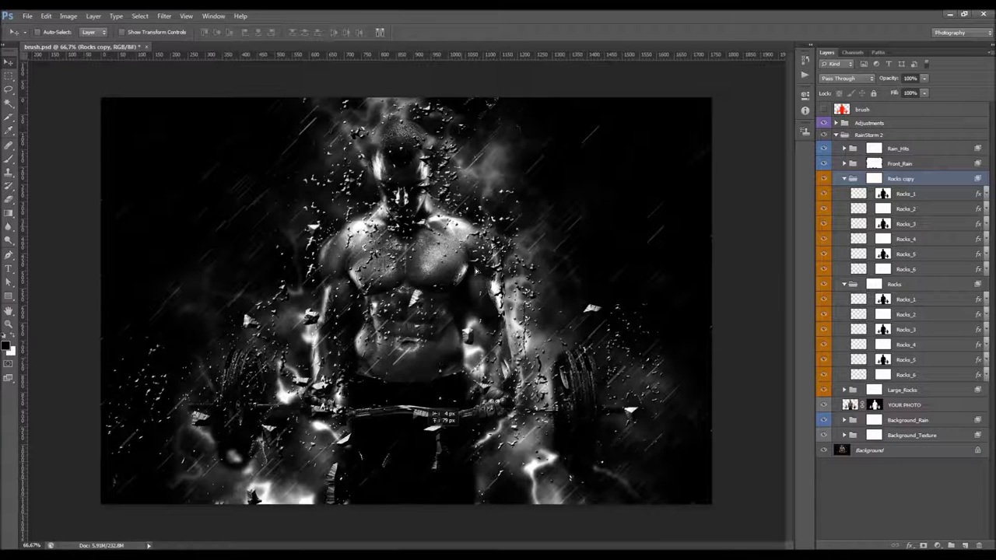
drag(427, 409, 426, 410)
- Delete the Rocks copy group and collapse the Rocks group
right_click(470, 178)
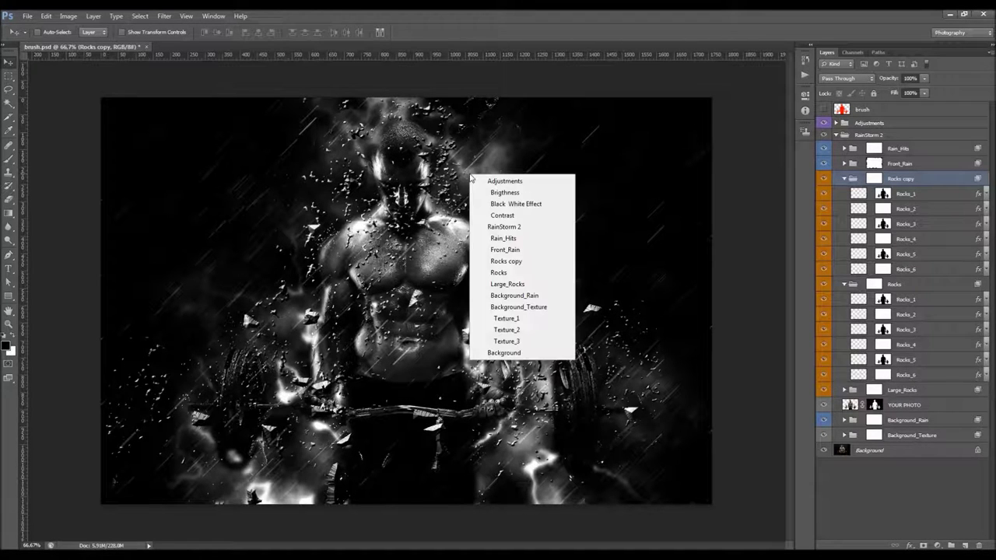
click(526, 38)
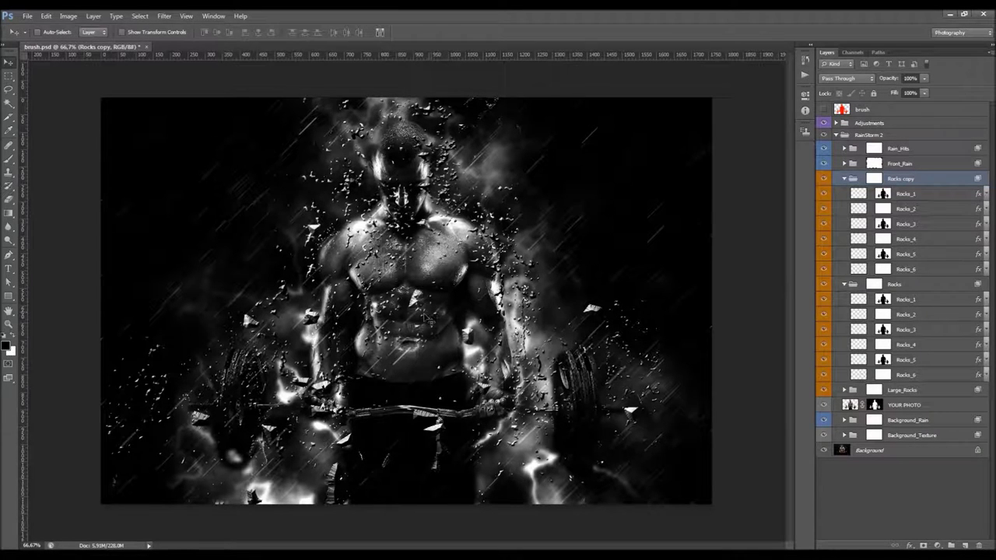
key(Delete)
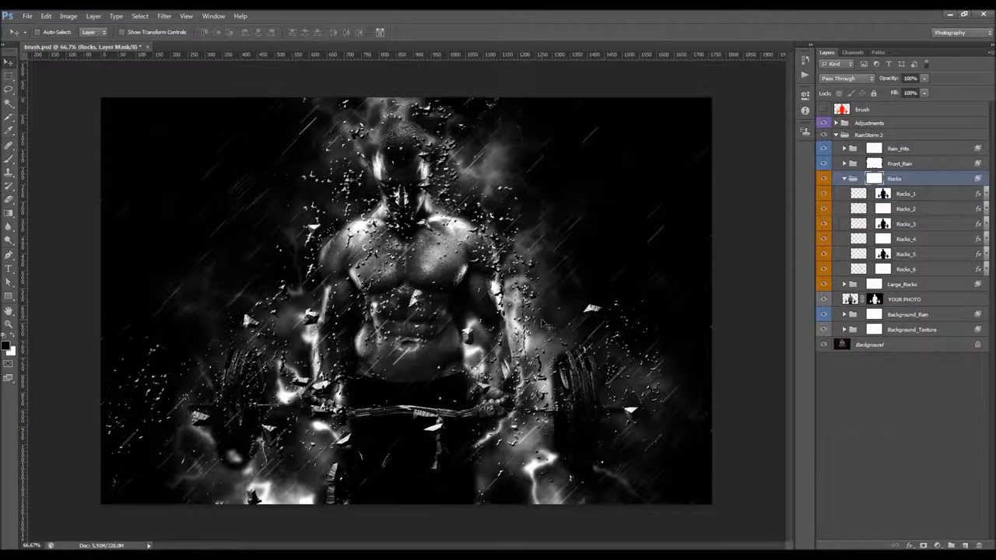
click(845, 179)
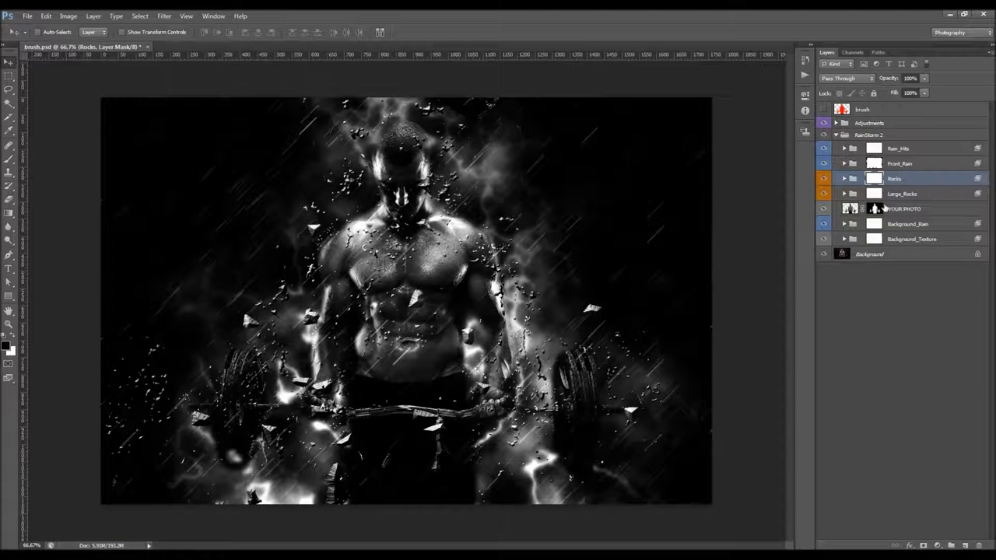
click(831, 192)
click(843, 193)
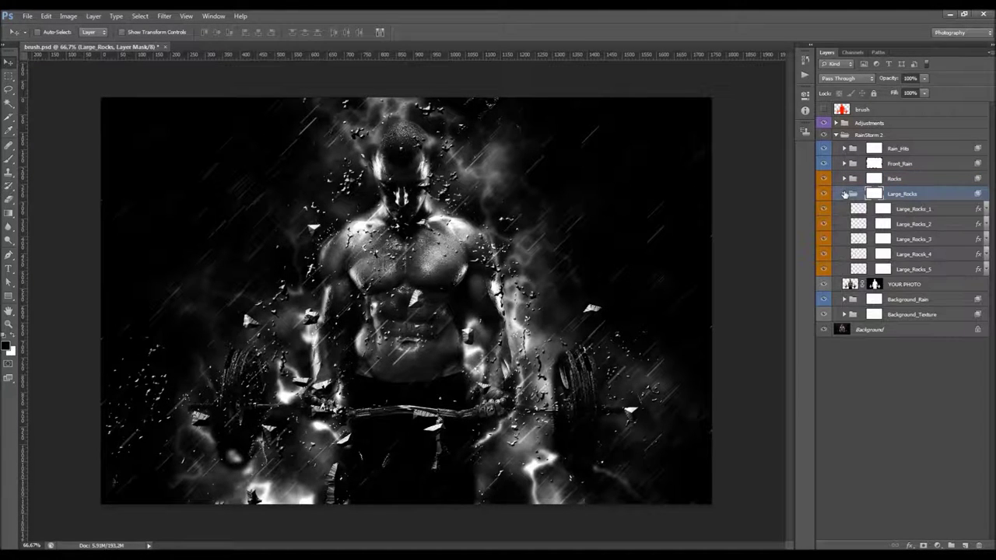
click(844, 179)
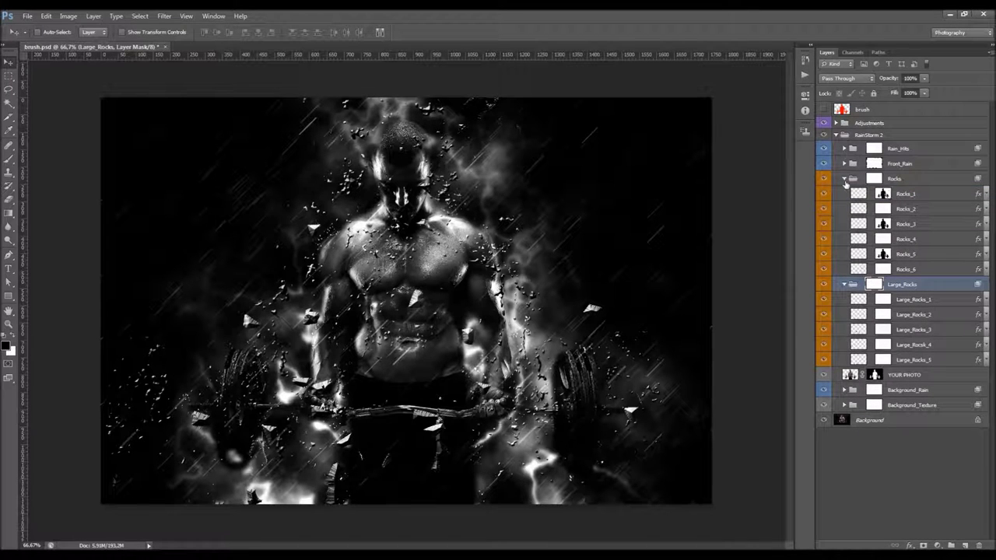
click(845, 179)
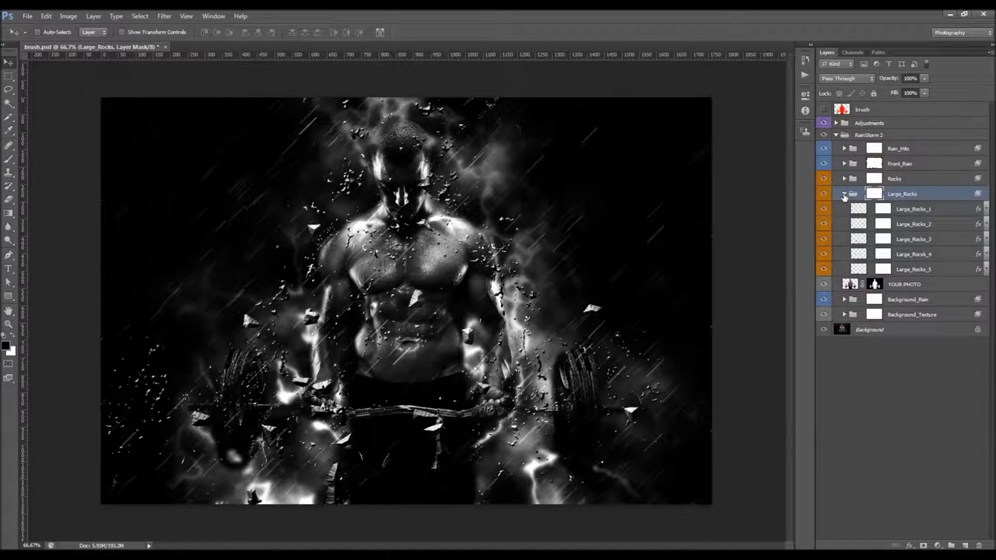
click(844, 194)
click(824, 194)
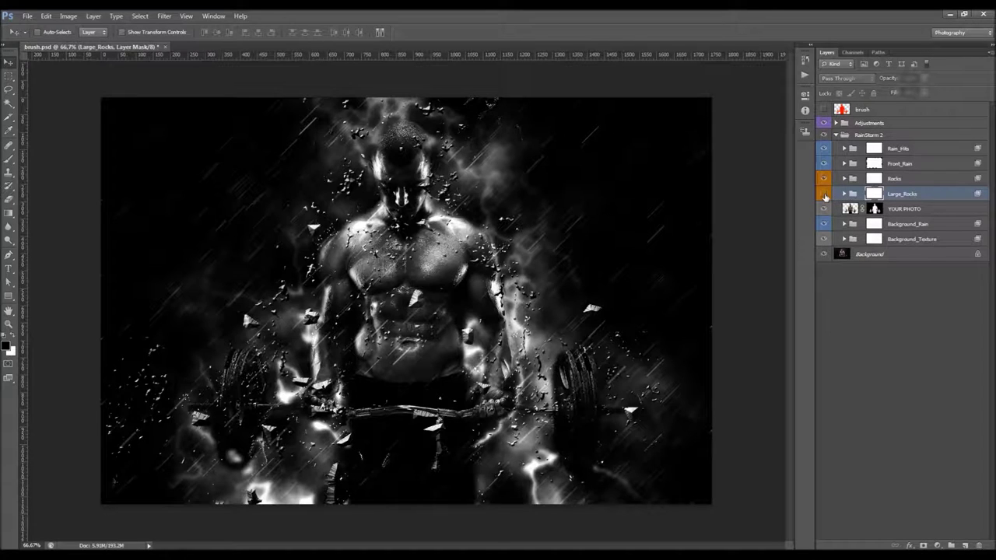
click(824, 195)
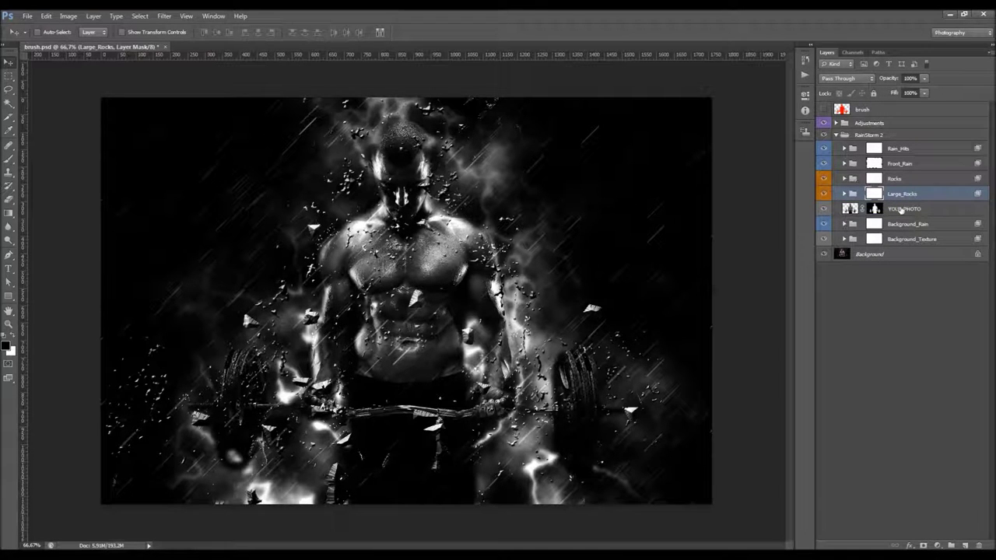
click(898, 209)
click(826, 209)
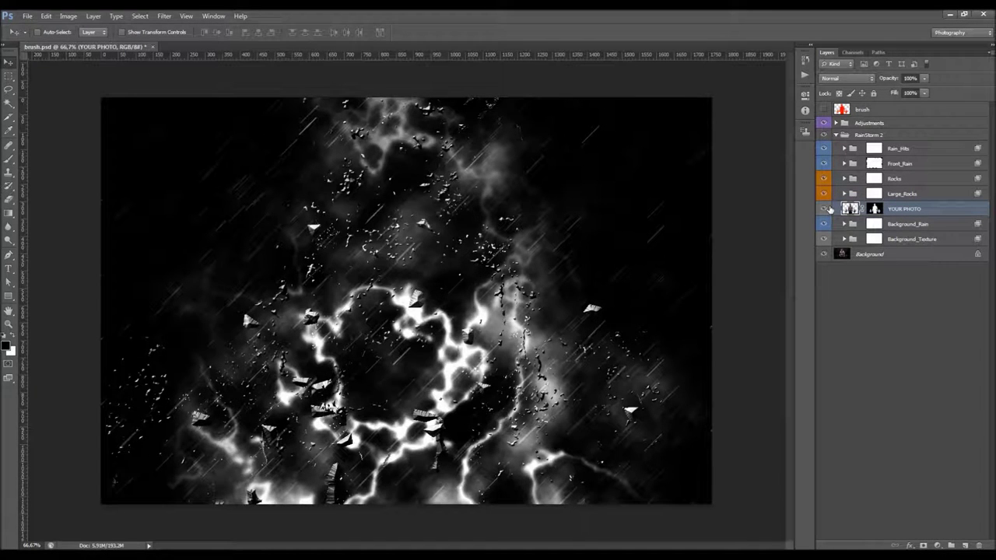
- Show the YOUR PHOTO layer again and paste back its mask blending the photo into the storm
click(828, 209)
click(874, 209)
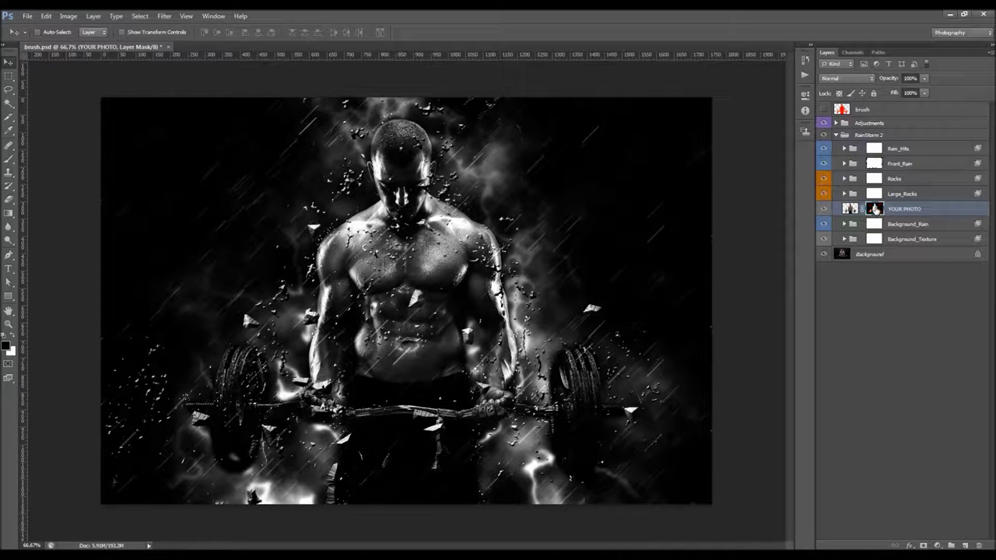
key(ctrl+v)
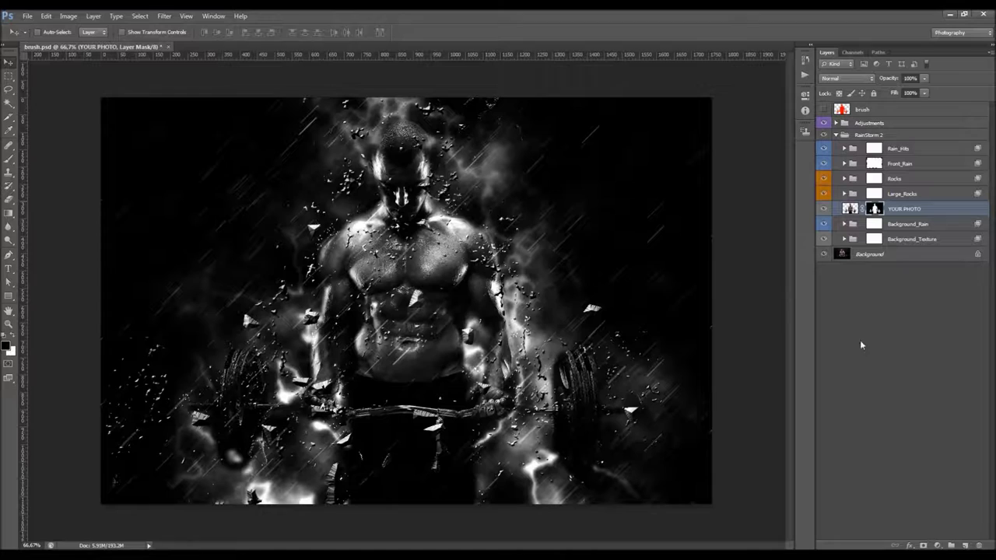
click(909, 223)
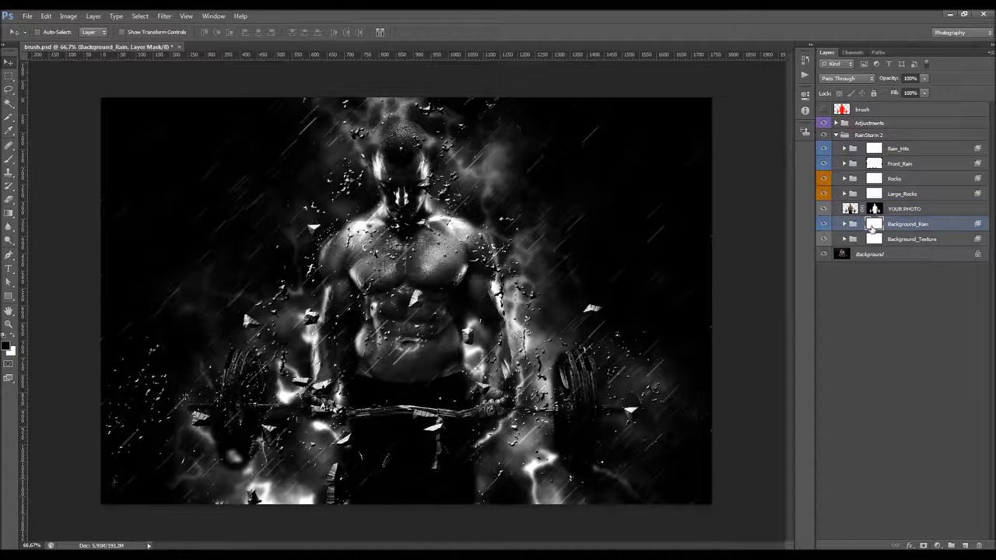
click(844, 224)
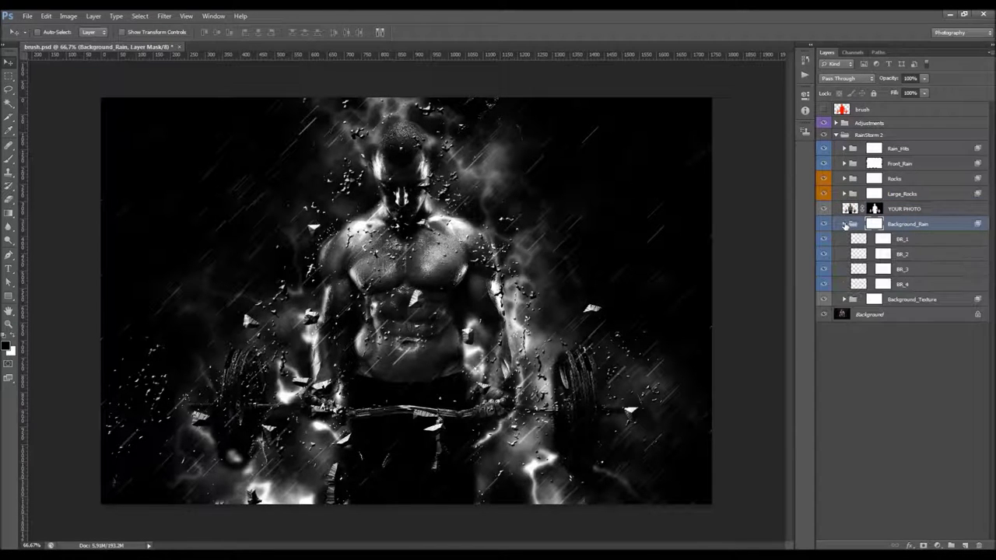
click(903, 239)
click(902, 254)
click(902, 269)
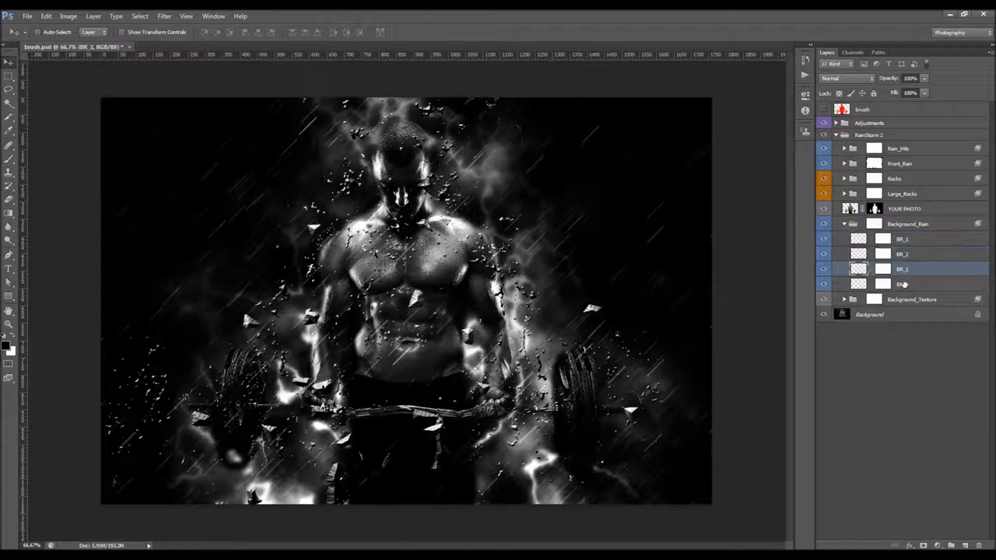
click(902, 284)
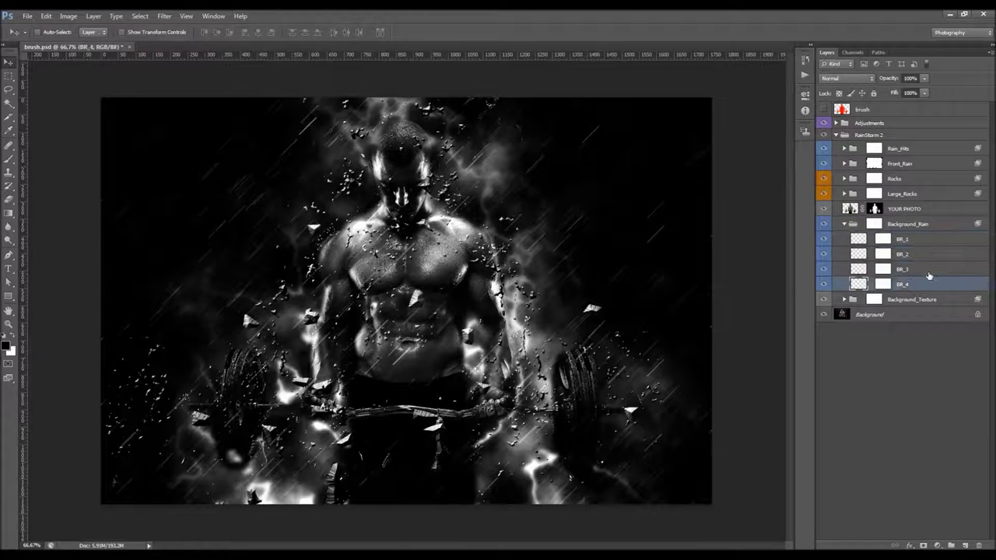
click(823, 224)
click(824, 224)
click(915, 242)
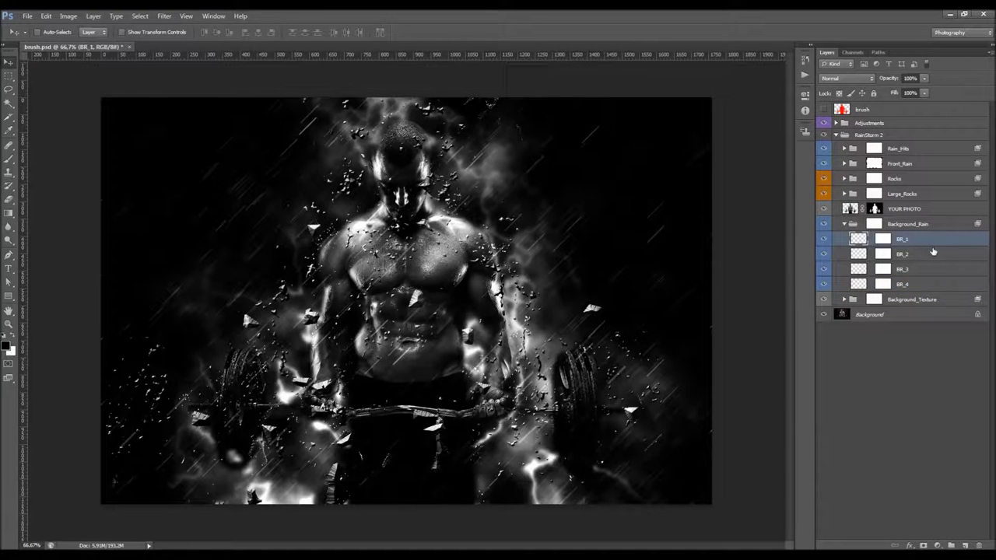
click(916, 268)
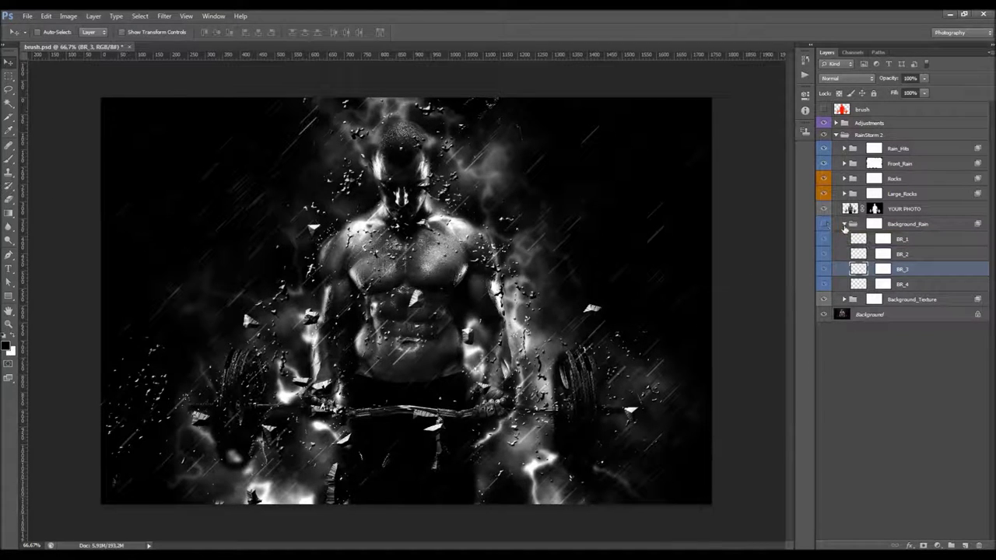
click(844, 224)
click(823, 163)
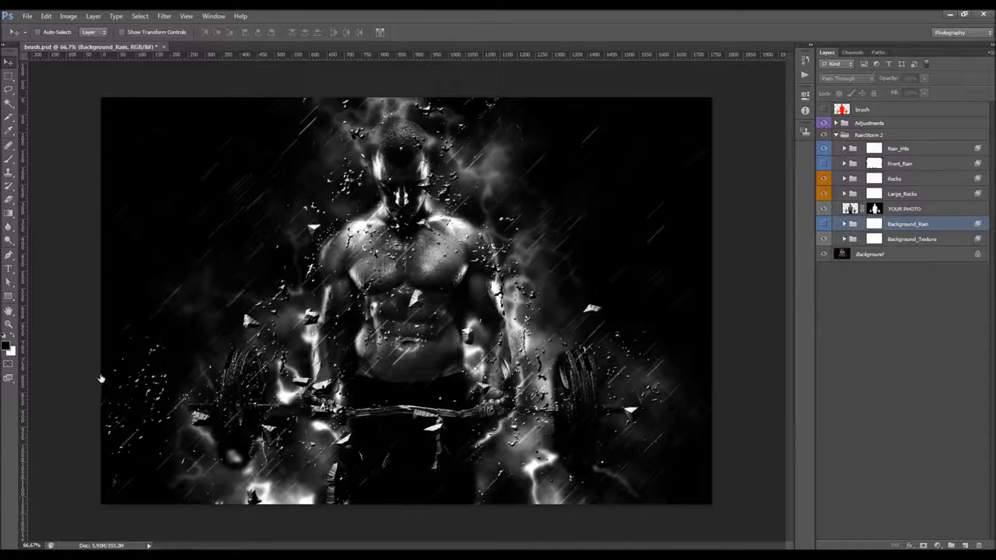
click(824, 164)
click(824, 178)
click(824, 192)
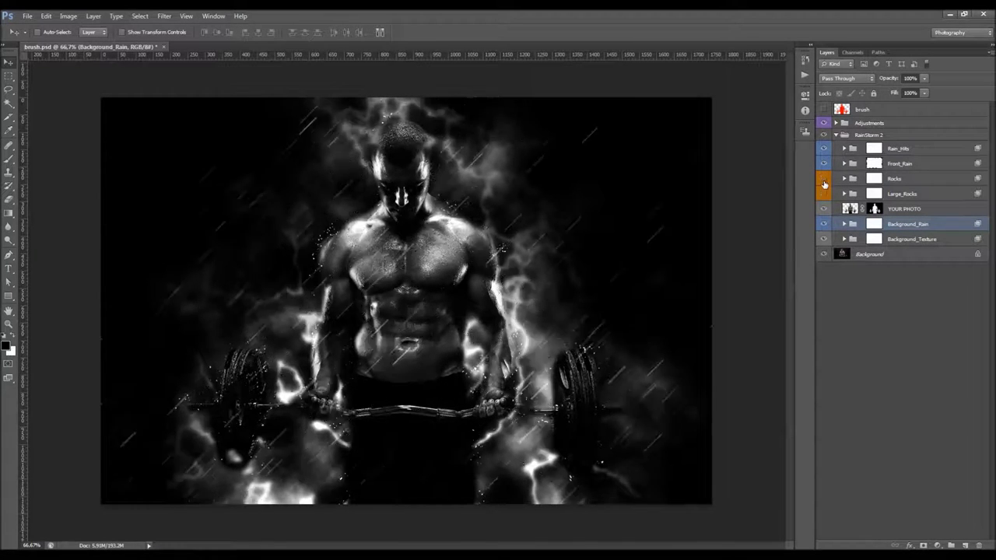
click(824, 193)
click(824, 178)
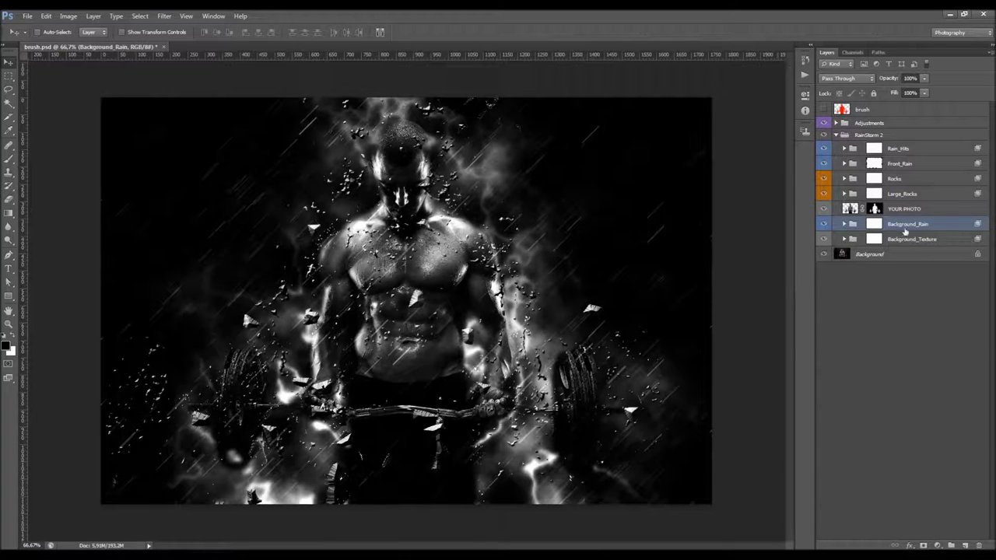
click(914, 239)
- Expand Background_Texture and toggle Texture_1 and Texture_2 off and on to compare
click(844, 239)
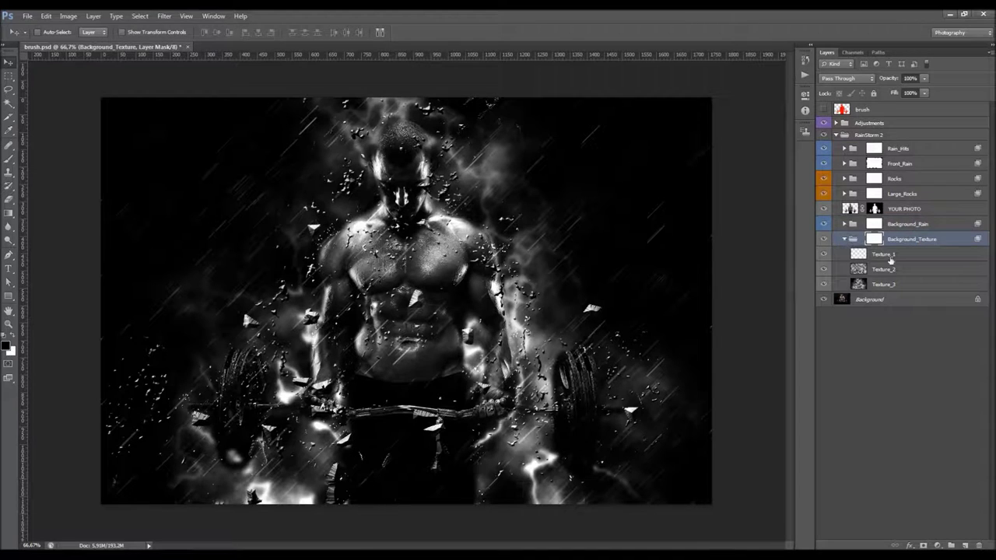
click(840, 254)
click(823, 254)
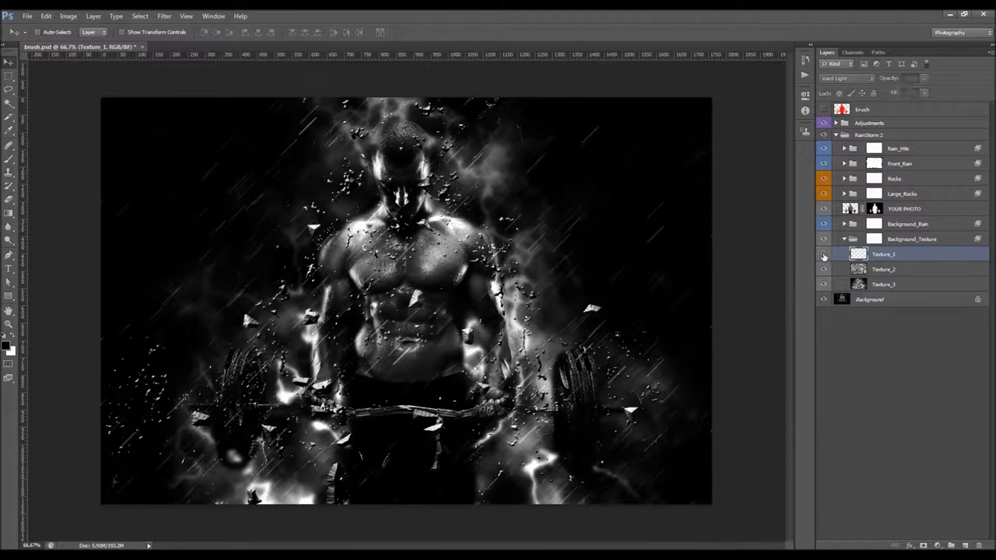
click(824, 255)
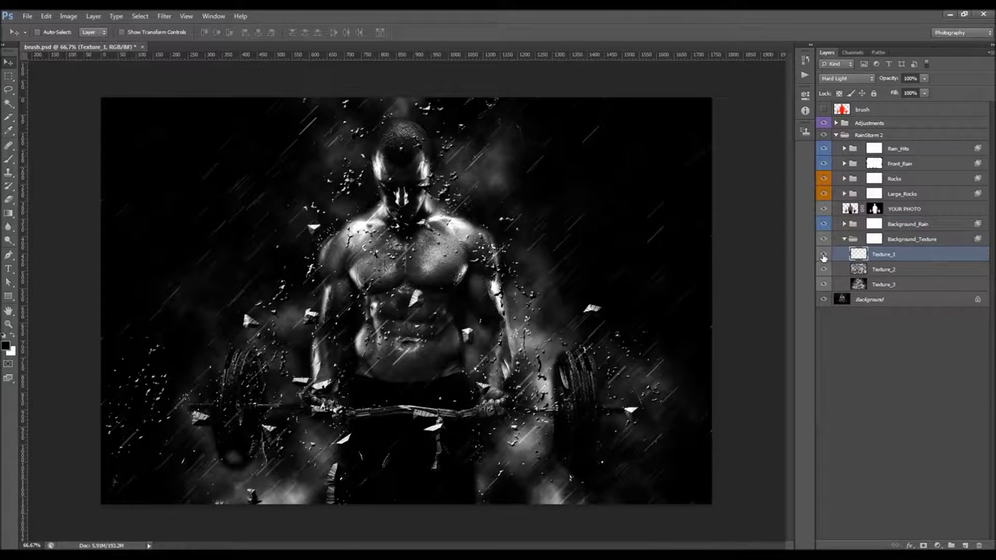
click(823, 255)
click(834, 269)
click(826, 270)
click(825, 269)
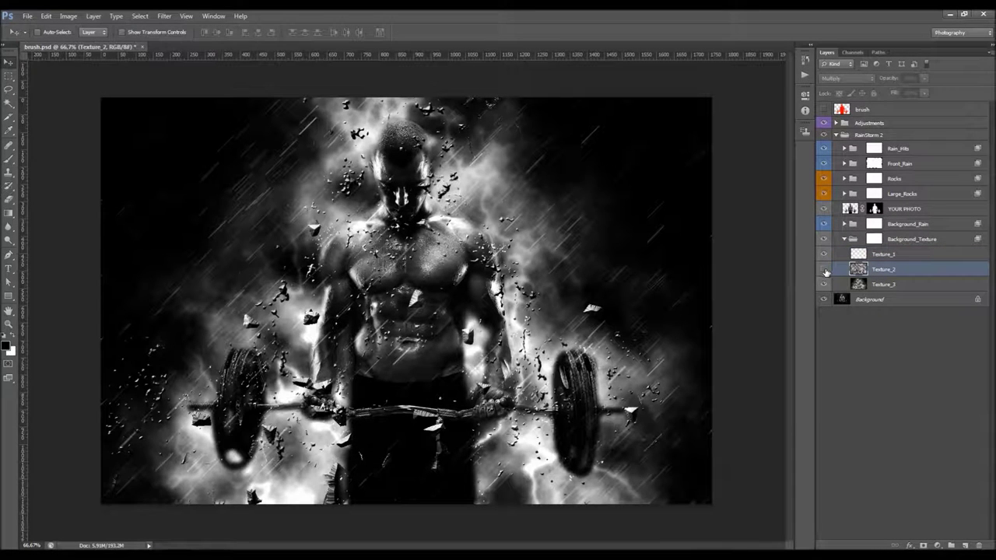
- Compare Texture_3 and the whole Background_Texture group, then collapse it and RainStorm 2
click(824, 284)
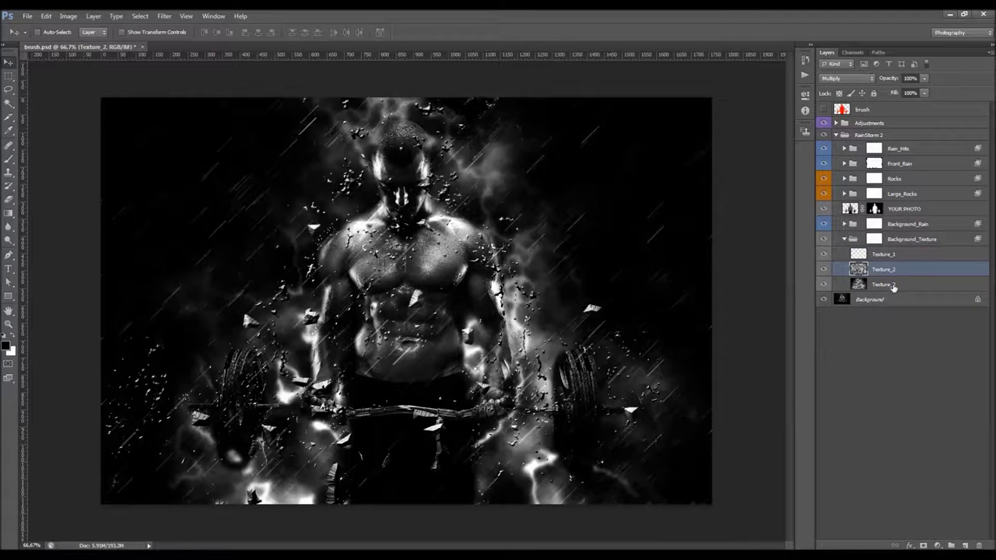
click(836, 288)
click(825, 285)
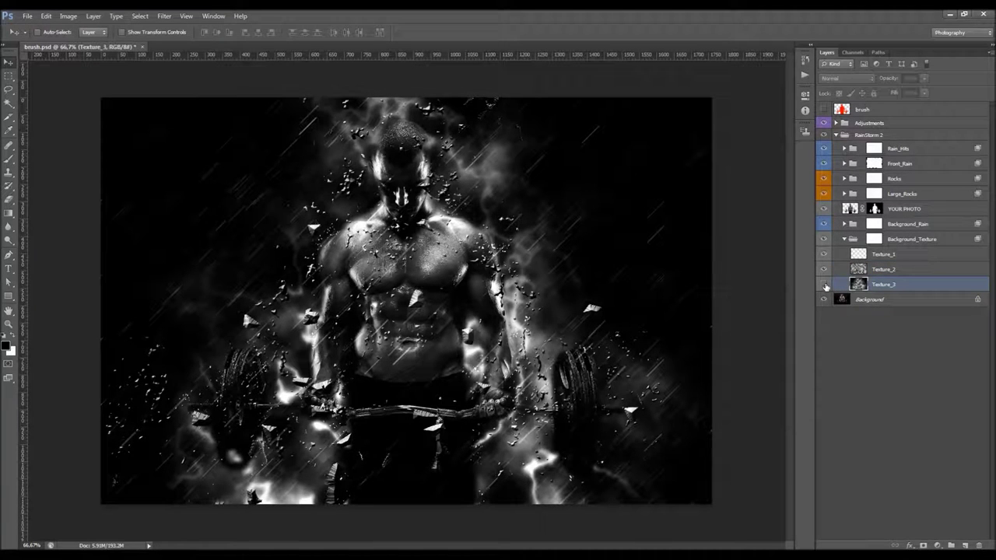
click(825, 285)
click(825, 285)
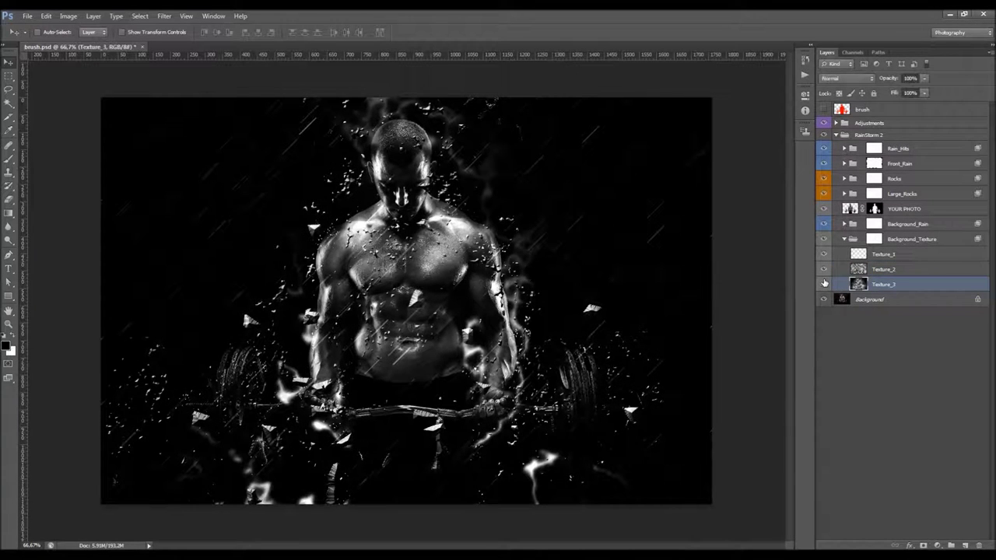
click(825, 241)
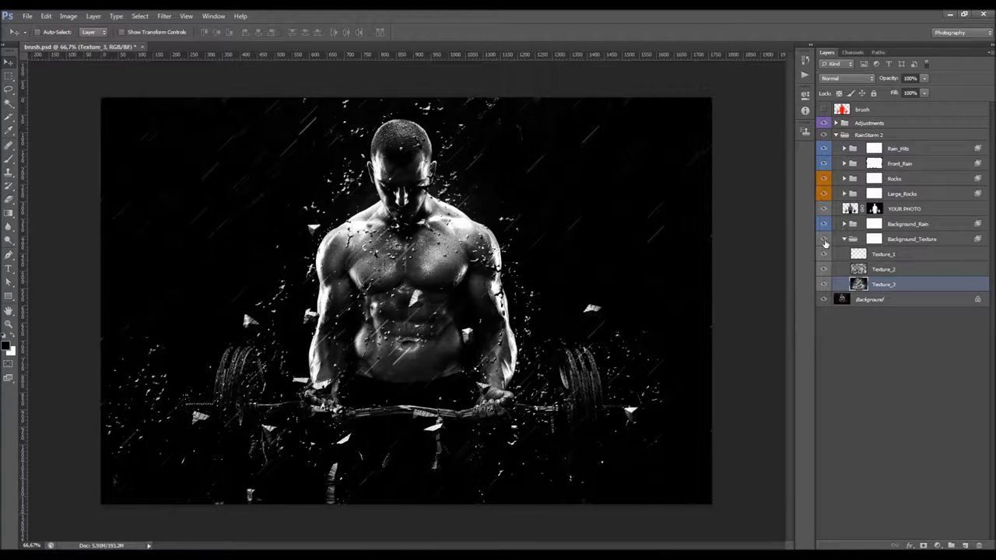
click(825, 241)
click(844, 239)
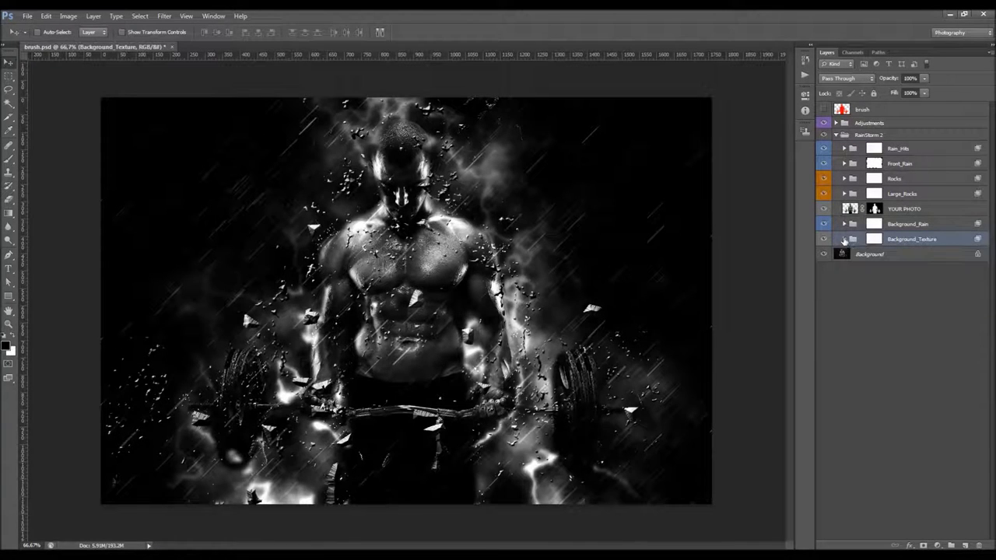
click(836, 136)
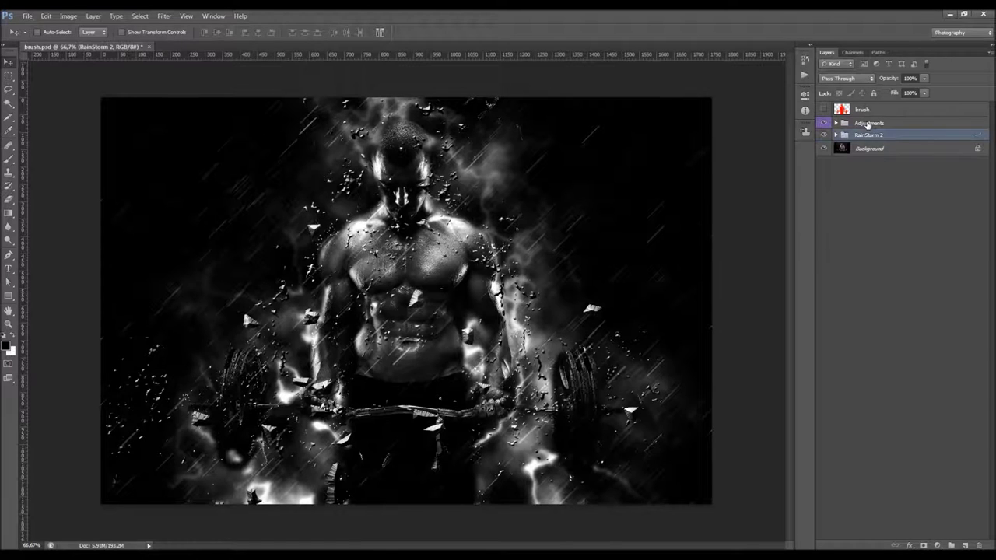
- Lower the Brightness layer's Levels highlight input from 211 to 198
click(837, 124)
click(836, 124)
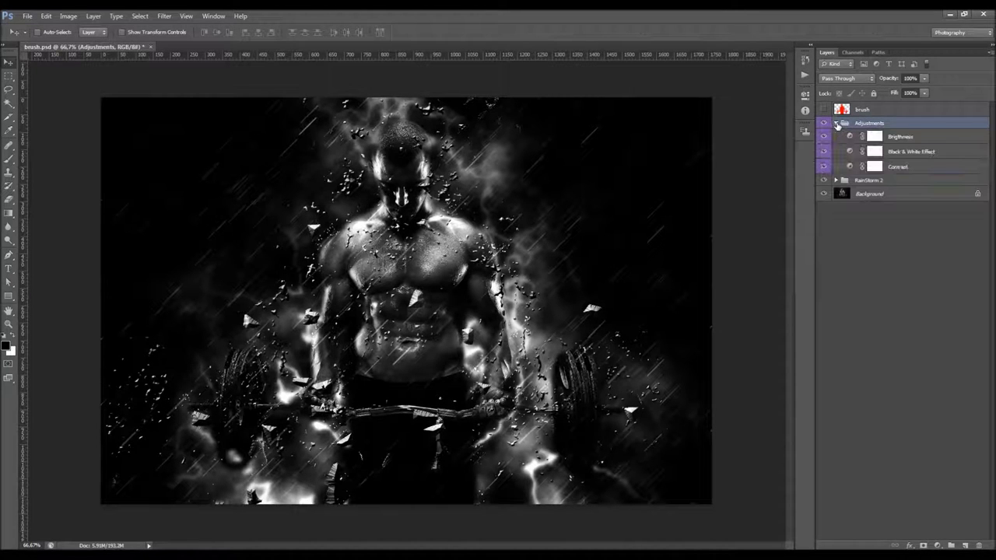
click(907, 140)
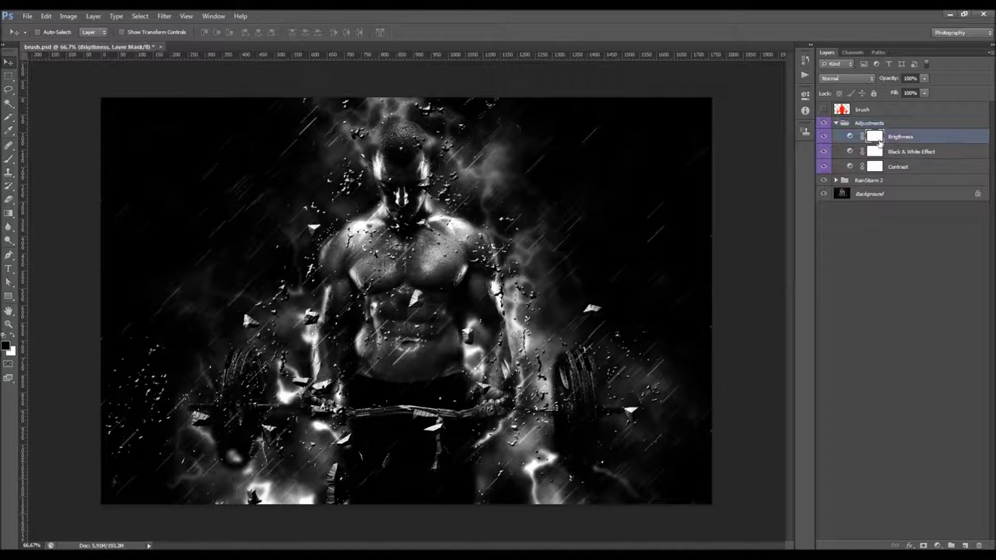
double_click(851, 137)
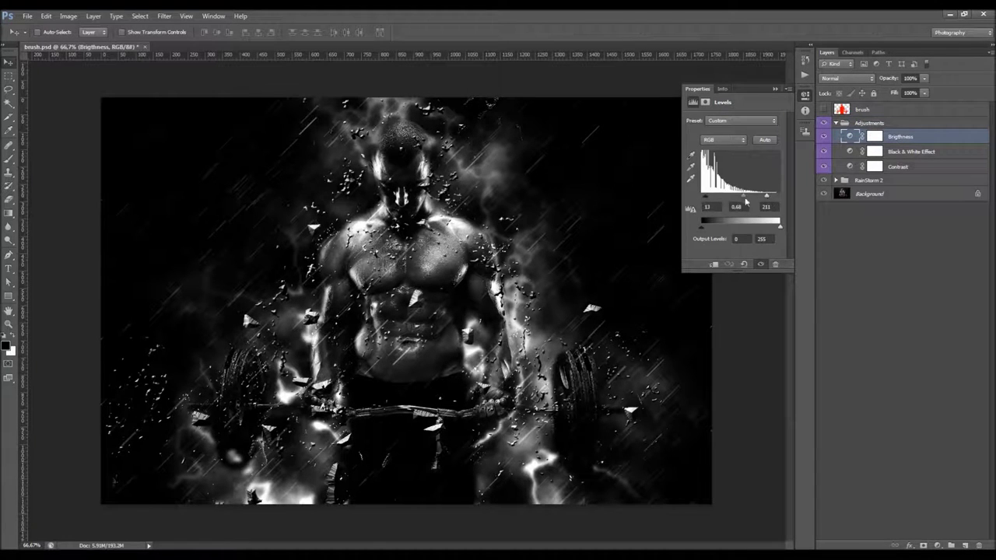
drag(767, 197, 761, 197)
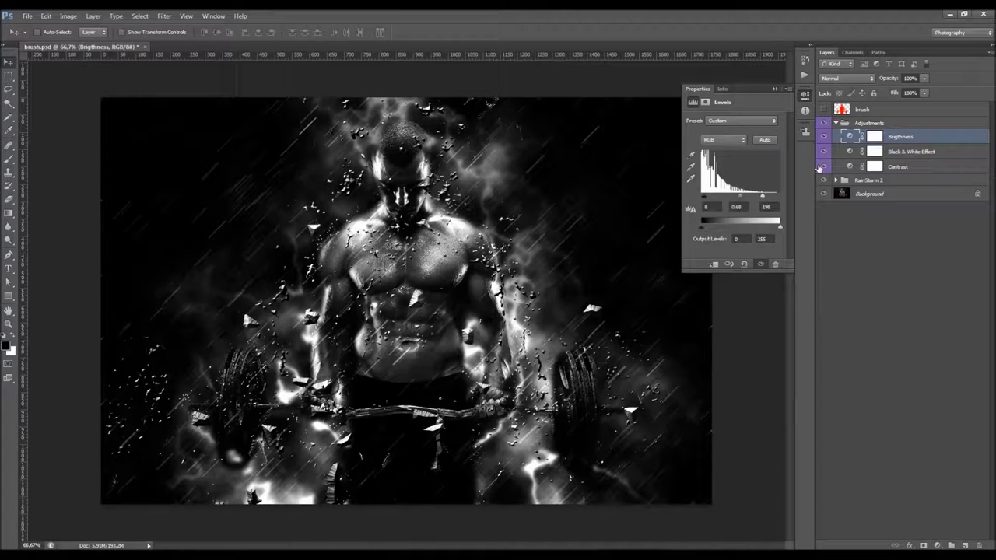
- Hide the Black & White Effect layer to view the photo in colour
click(912, 152)
click(772, 90)
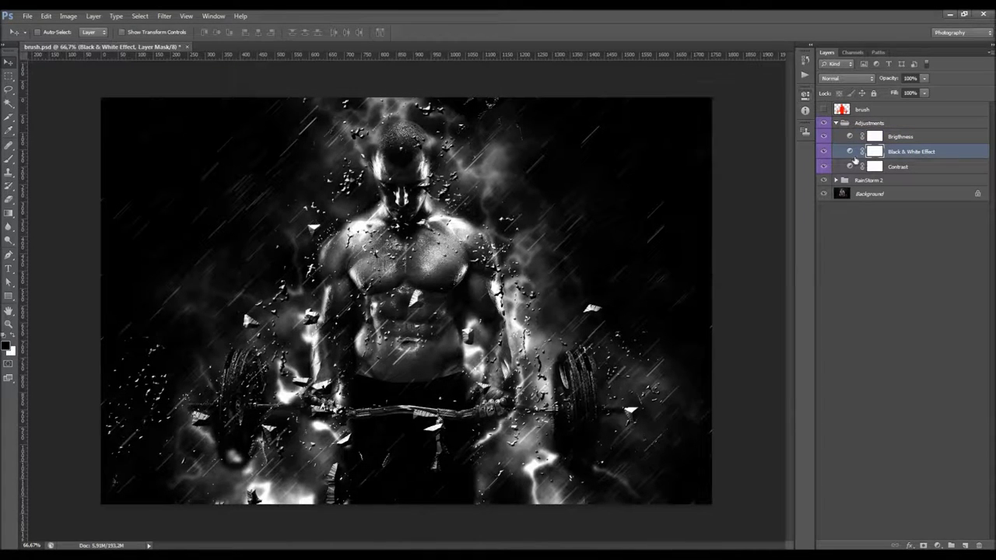
click(825, 150)
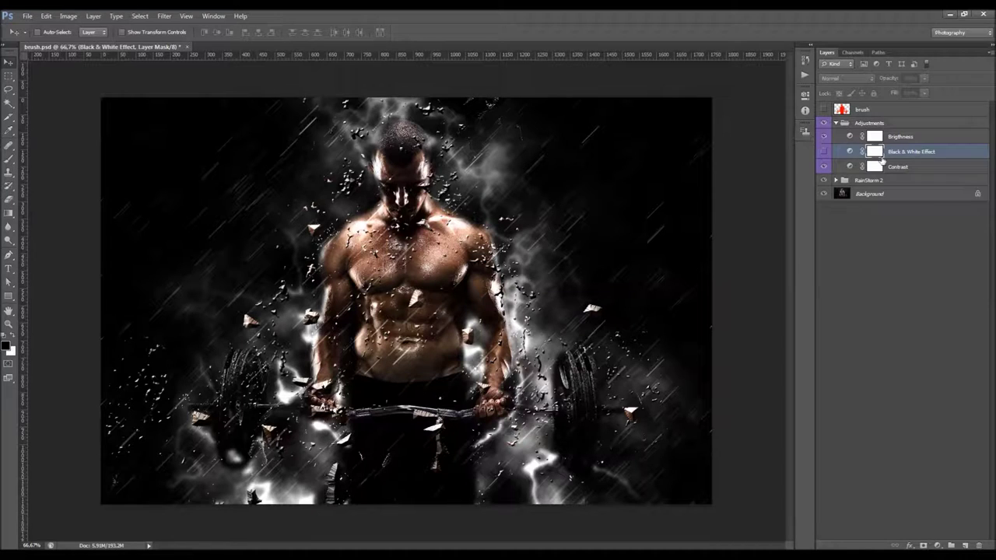
- Turn Black & White Effect back on and compare the Contrast layer on and off
click(822, 156)
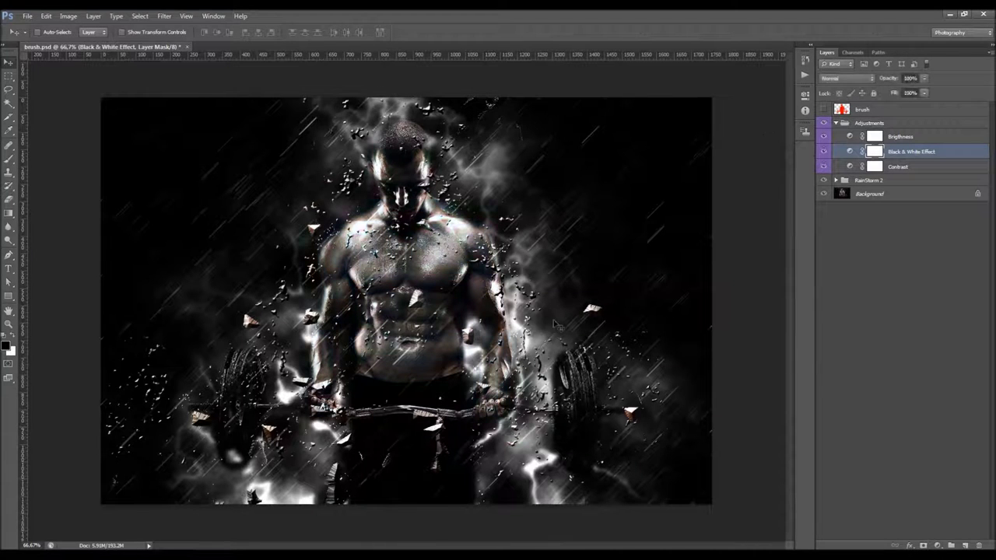
click(893, 167)
click(823, 166)
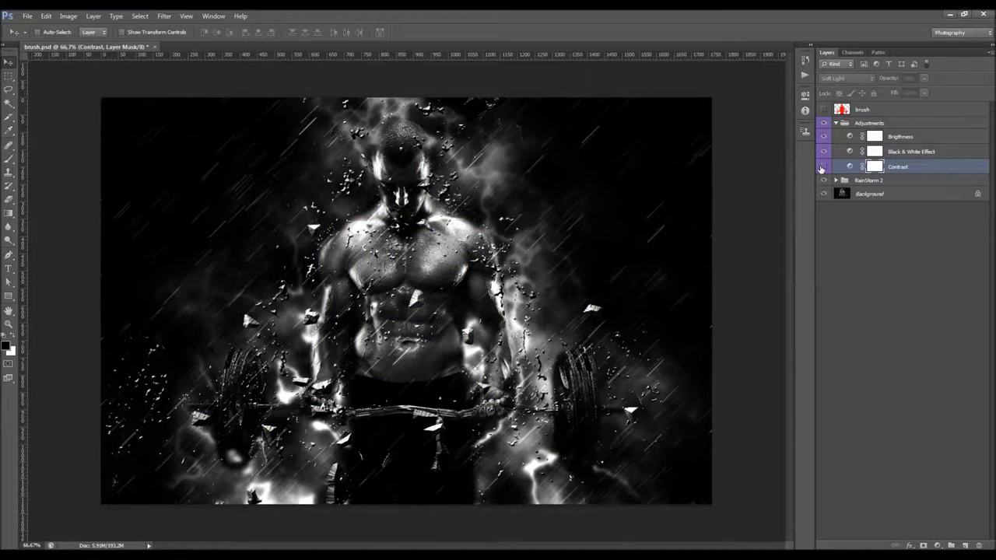
click(823, 167)
click(823, 166)
click(822, 167)
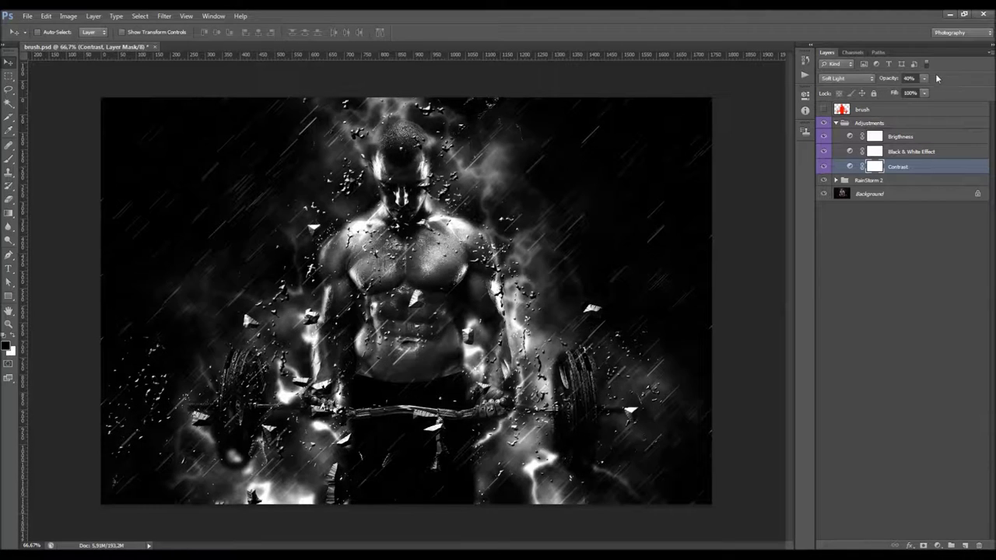
- Set the Contrast layer's opacity to 40% after trying 84%, and collapse Adjustments
click(924, 79)
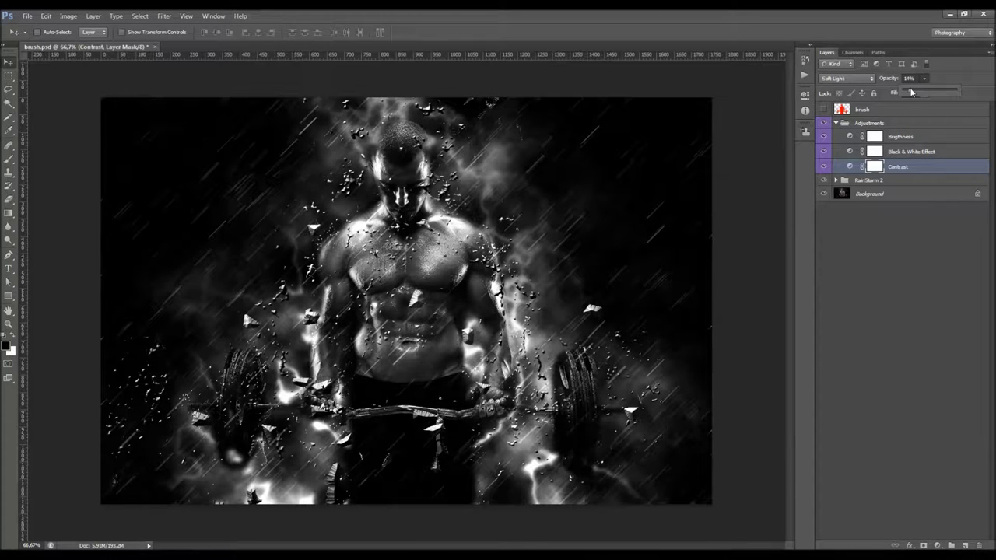
drag(948, 94, 944, 93)
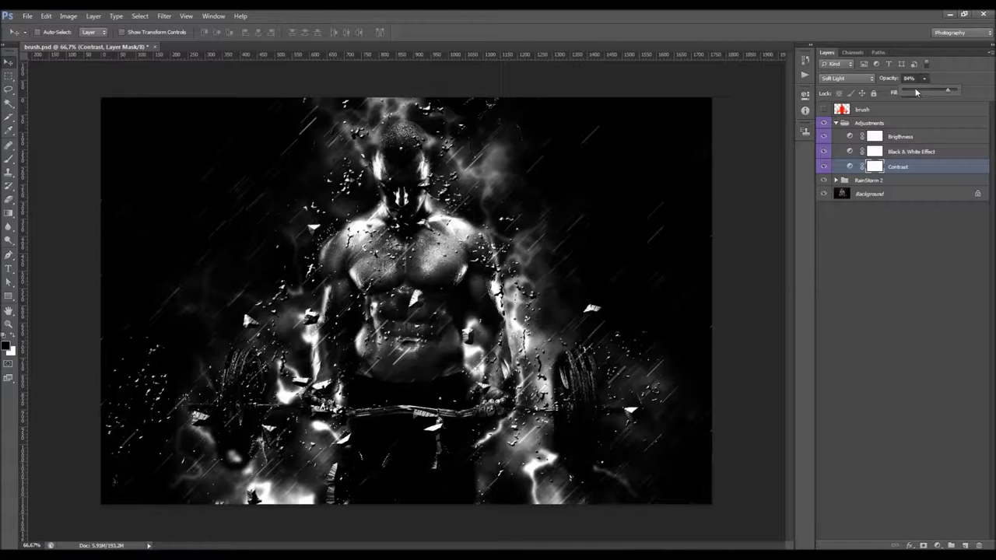
click(881, 95)
text(40)
key(Return)
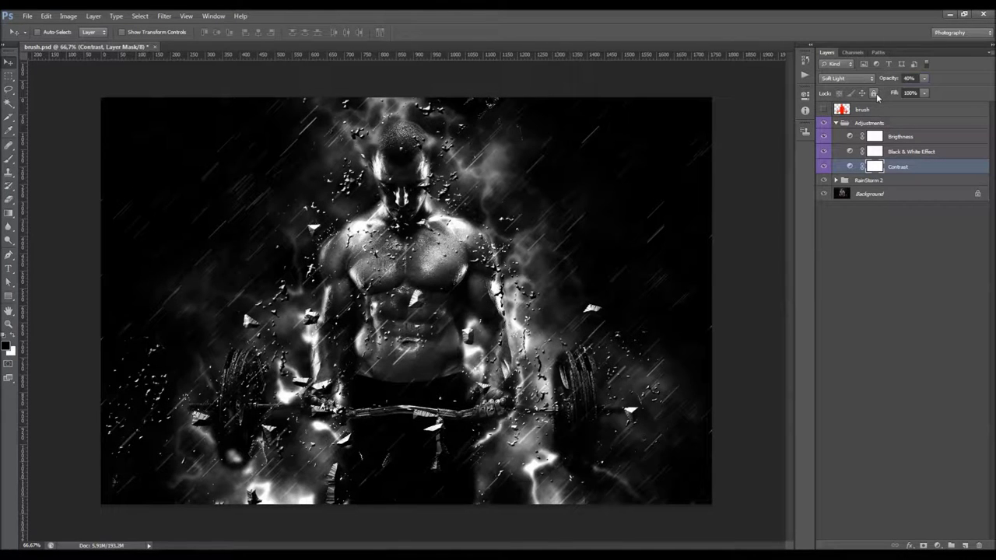
click(838, 125)
click(857, 109)
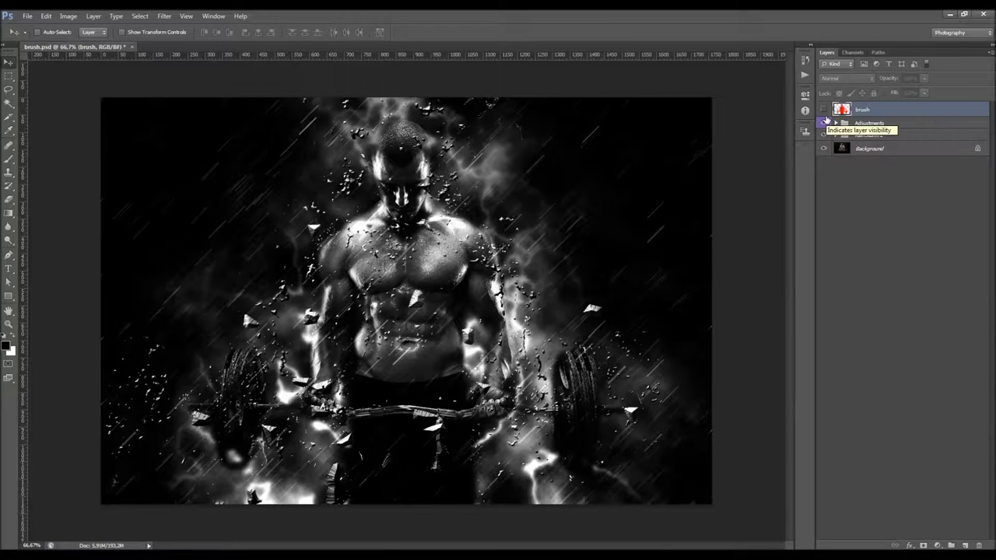
- Toggle the red brush layer, then delete the Adjustments and RainStorm 2 groups
click(823, 110)
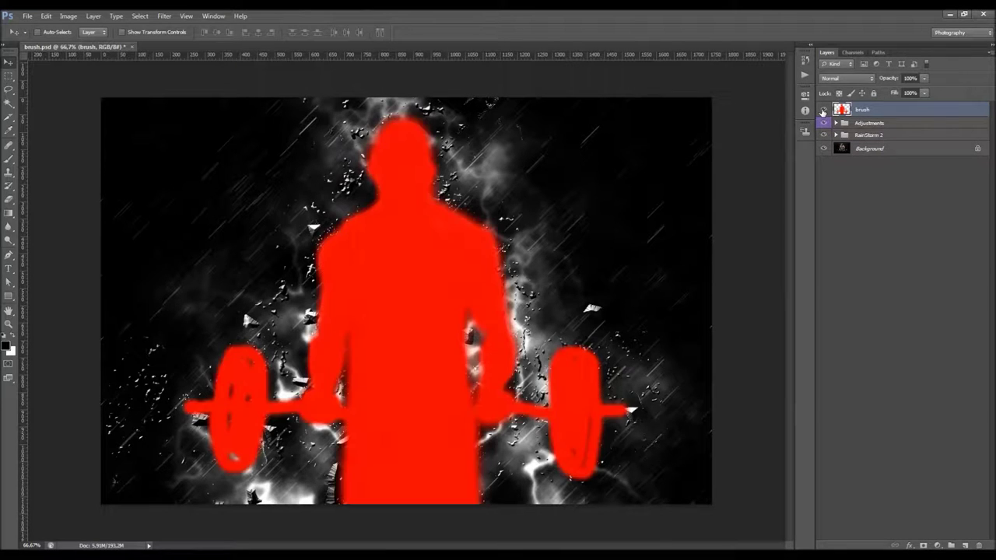
click(823, 110)
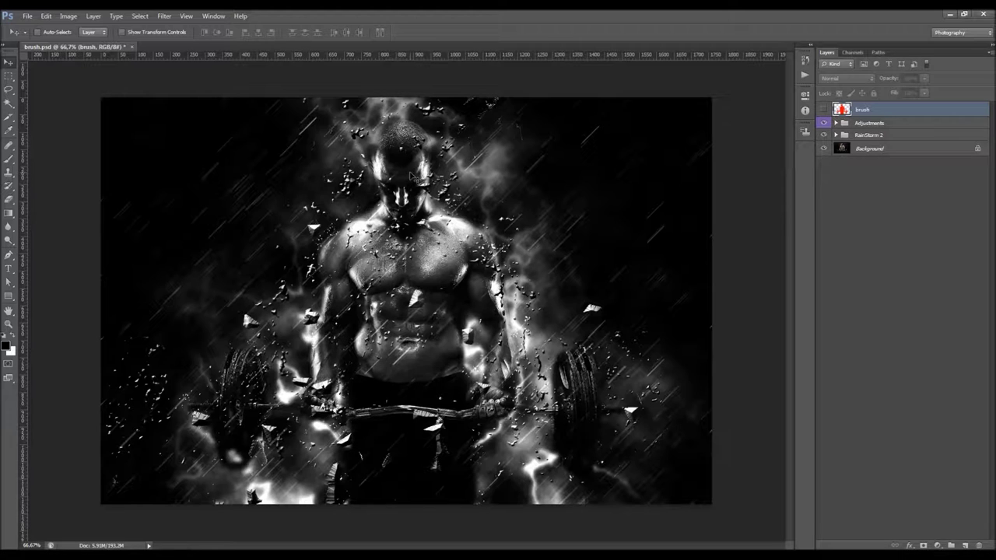
click(855, 126)
shift+click(867, 135)
key(Delete)
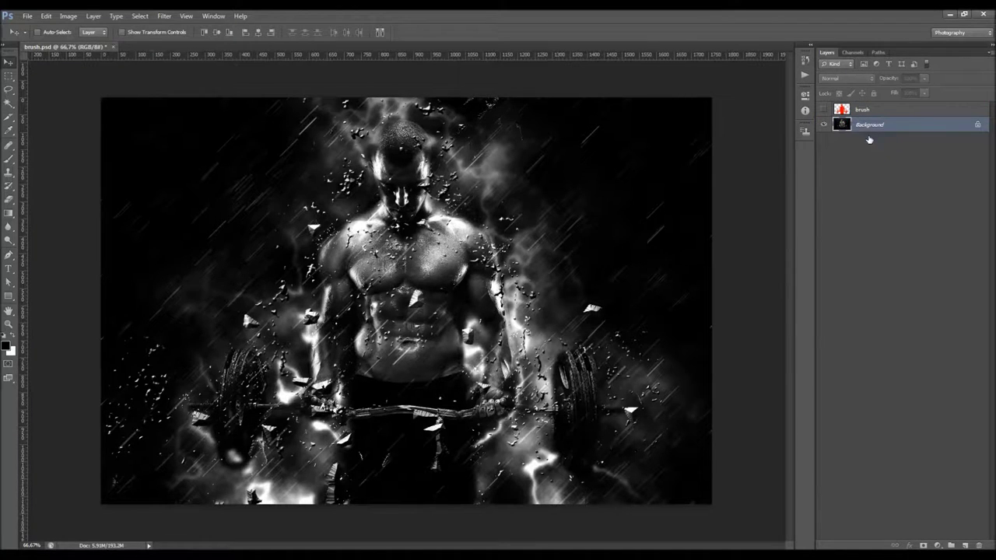
- Hide the brush layer and choose the HDR action in the Actions panel
click(824, 110)
click(805, 75)
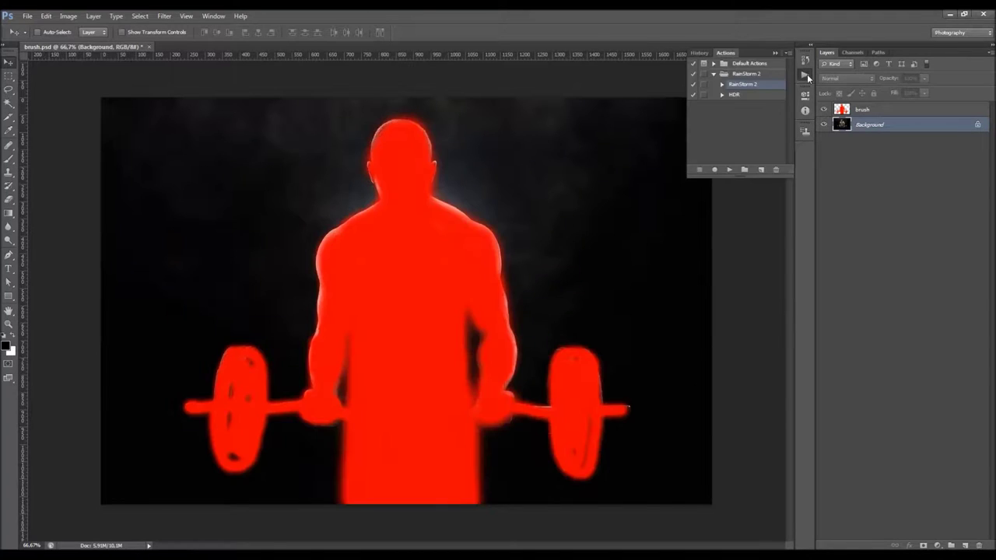
click(806, 75)
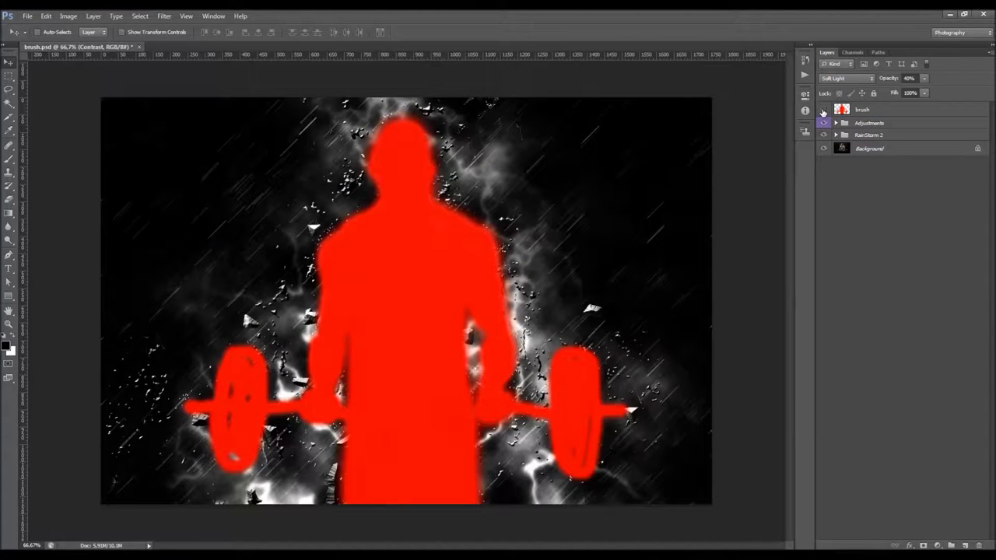
click(823, 110)
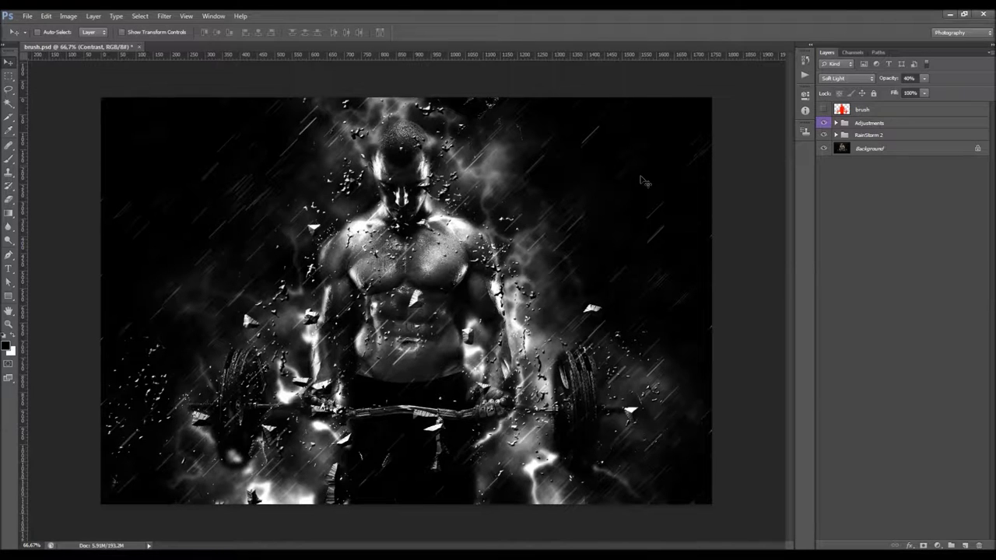
click(897, 113)
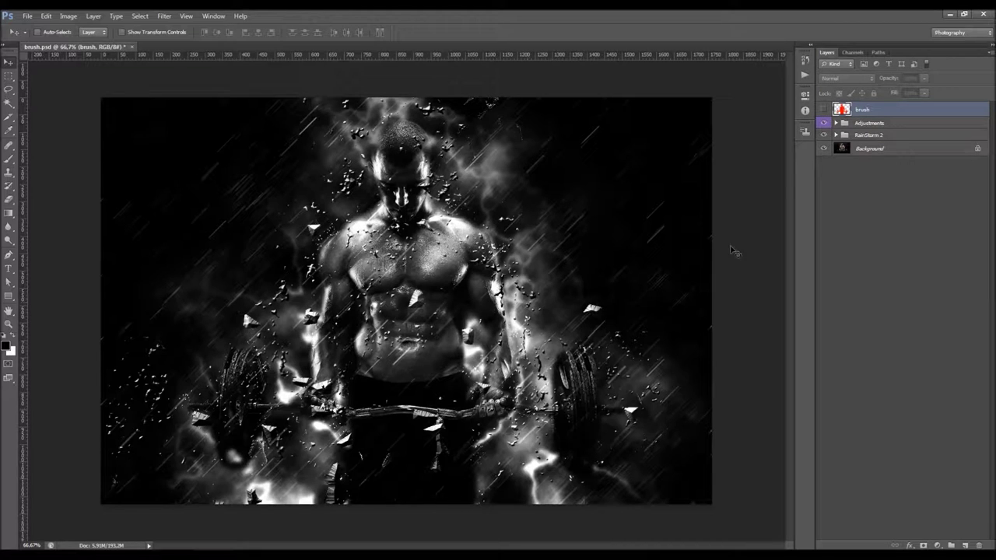
click(804, 76)
click(752, 96)
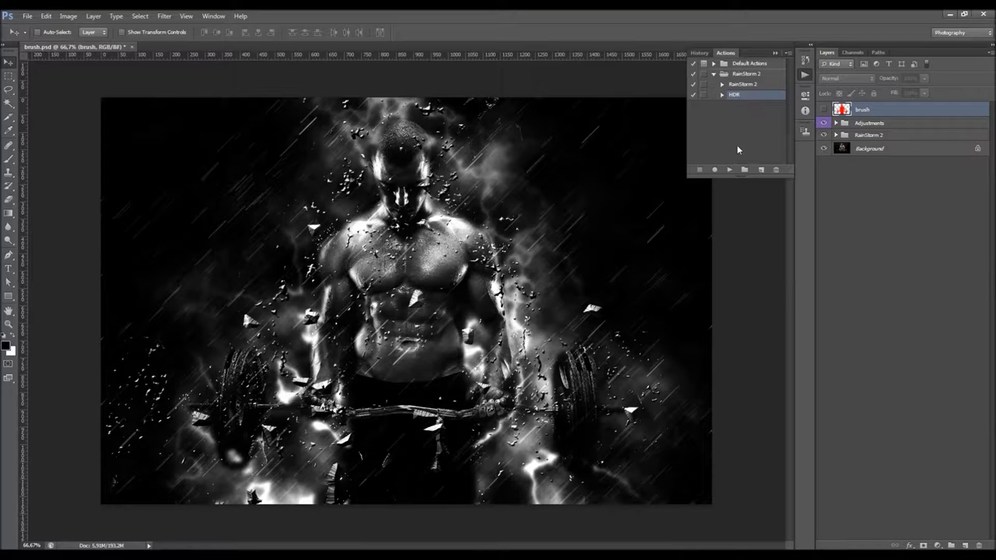
- Run the HDR action from the Actions panel, then close the panel
click(728, 171)
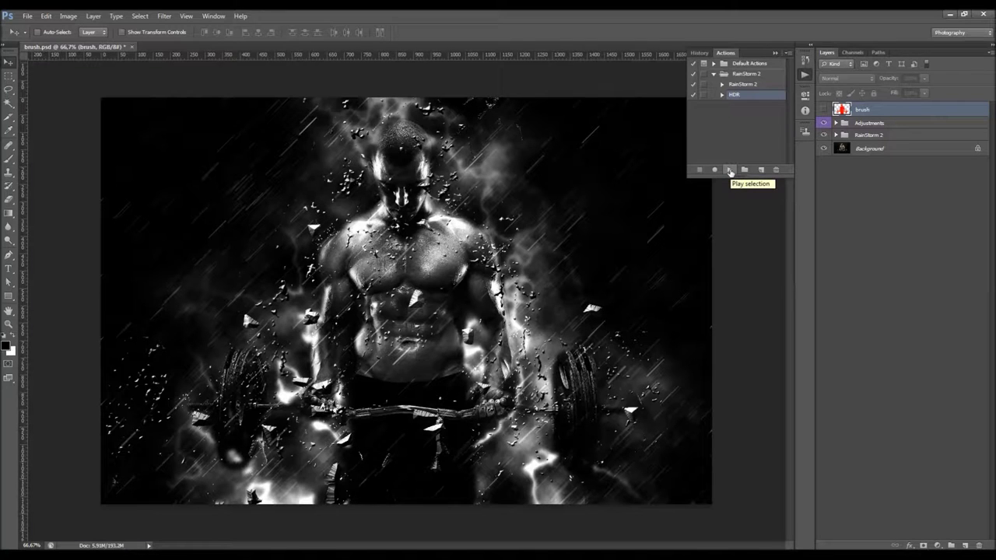
click(729, 170)
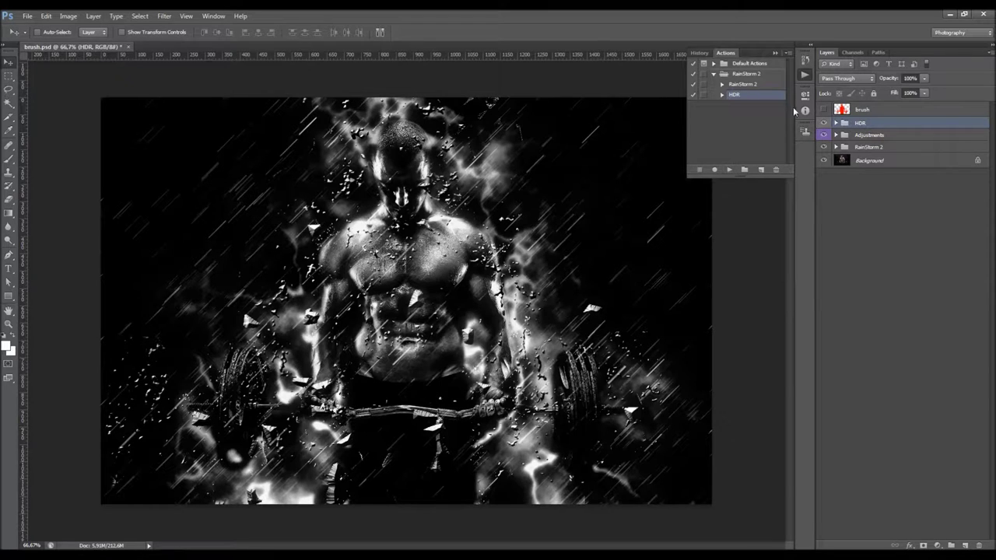
click(775, 52)
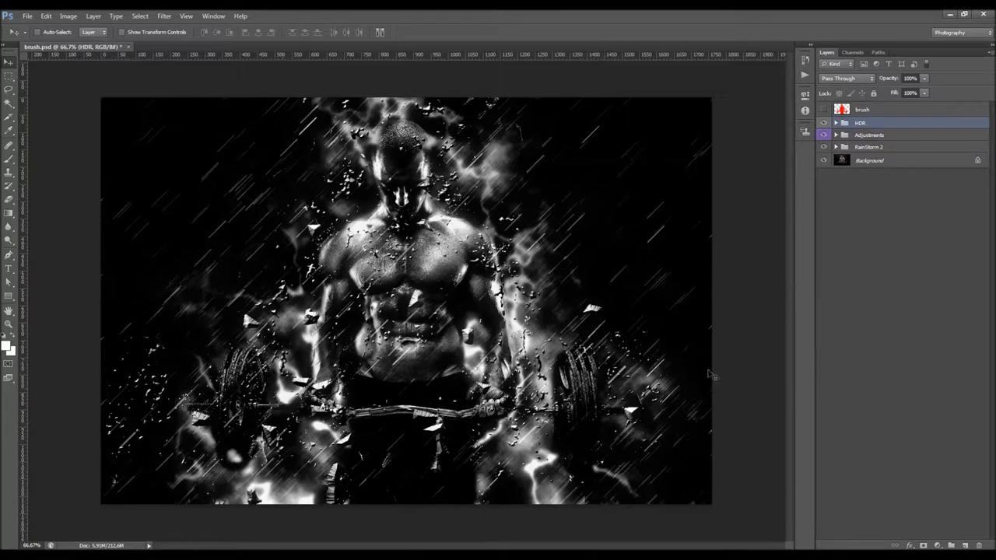
- Compare the image with the HDR group hidden and shown, then expand the group
click(824, 124)
click(825, 124)
click(824, 123)
click(824, 124)
click(837, 124)
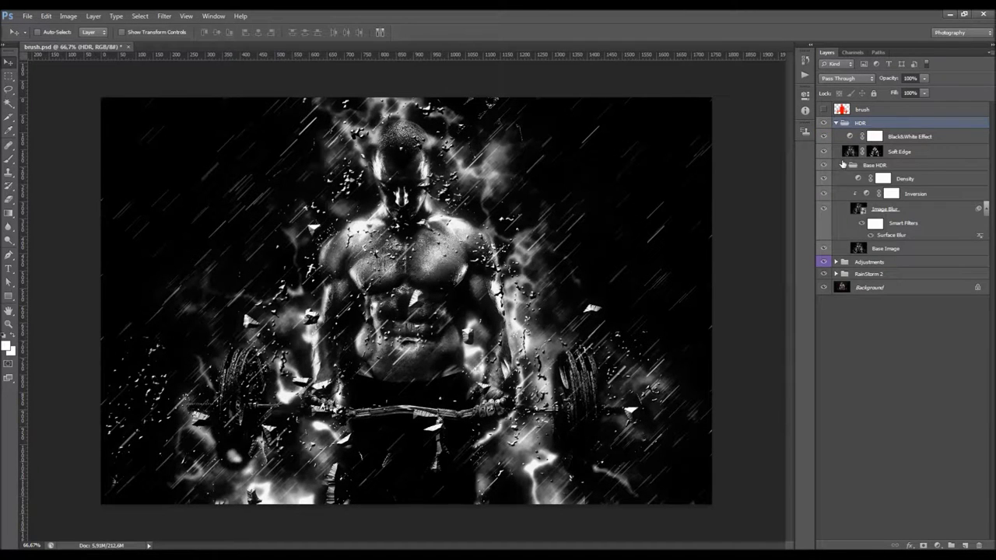
- Collapse the Base HDR group and compare the image with Black&White Effect hidden and shown
click(875, 167)
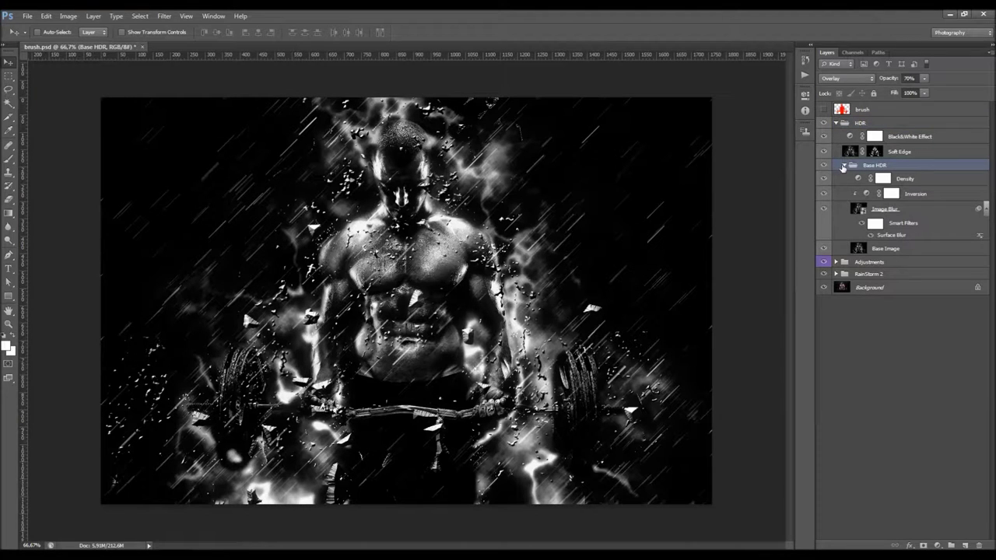
click(843, 166)
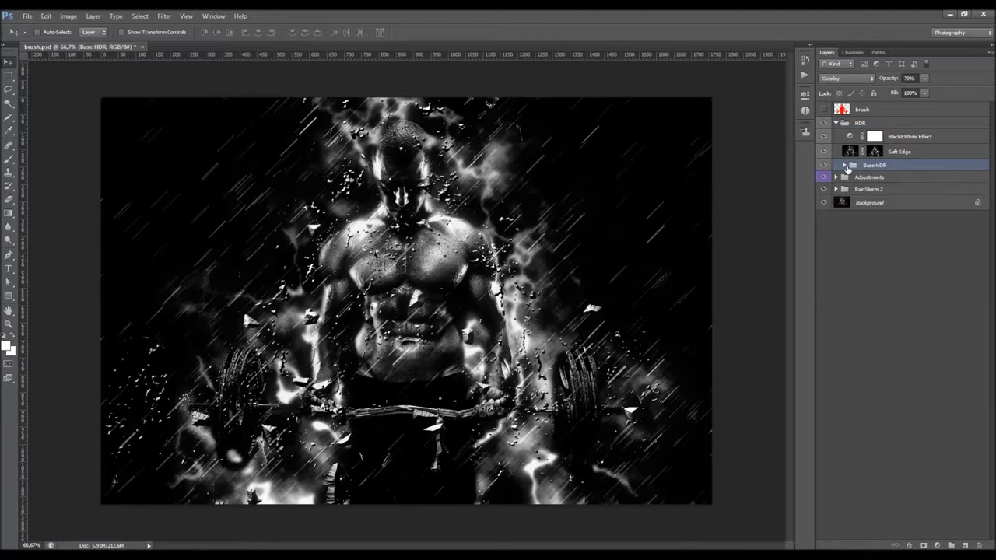
click(918, 140)
click(823, 137)
click(824, 137)
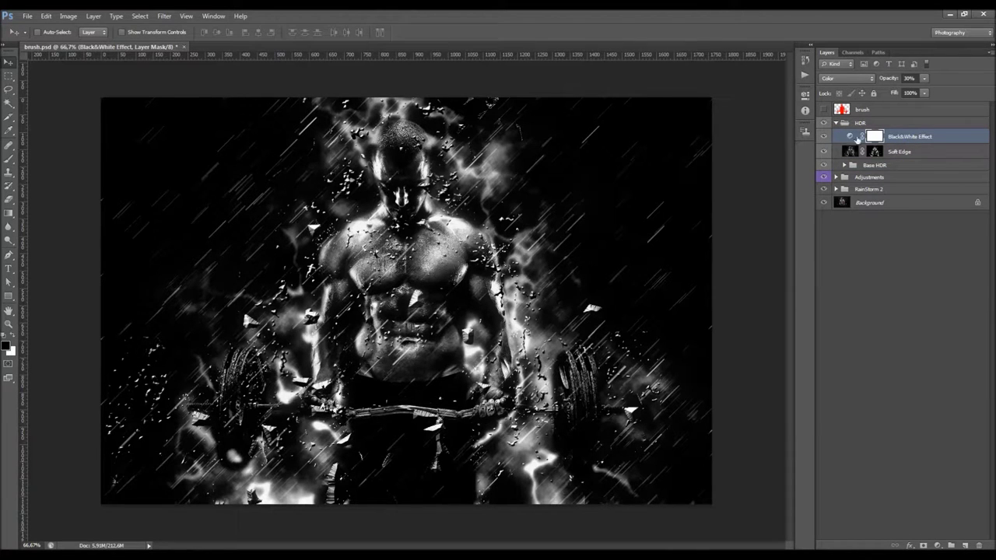
- Compare the image with the Soft Edge layer hidden and shown, leaving it visible
click(892, 154)
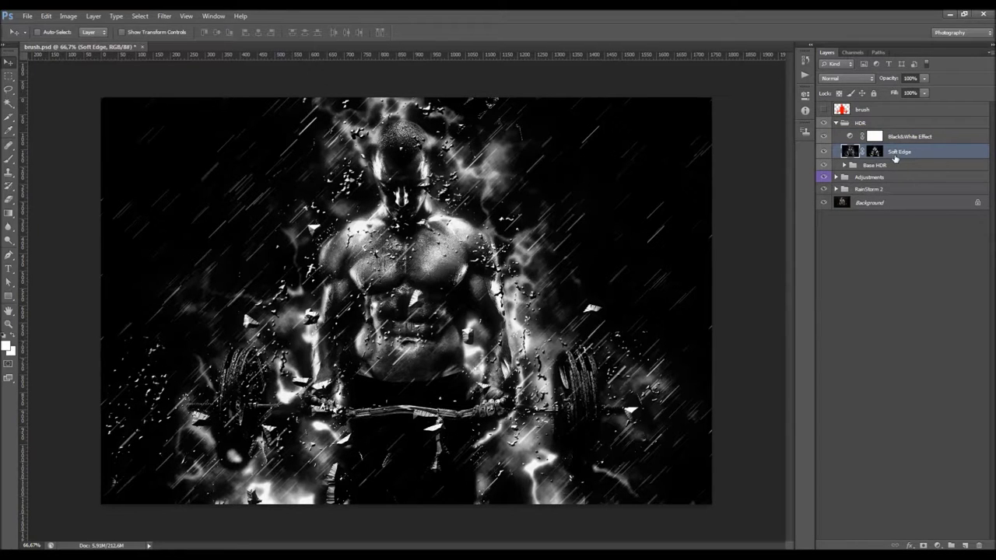
click(824, 152)
click(824, 153)
click(824, 152)
click(824, 152)
- Compare with Base HDR hidden and shown, then open its Overlay 70% opacity slider
click(868, 166)
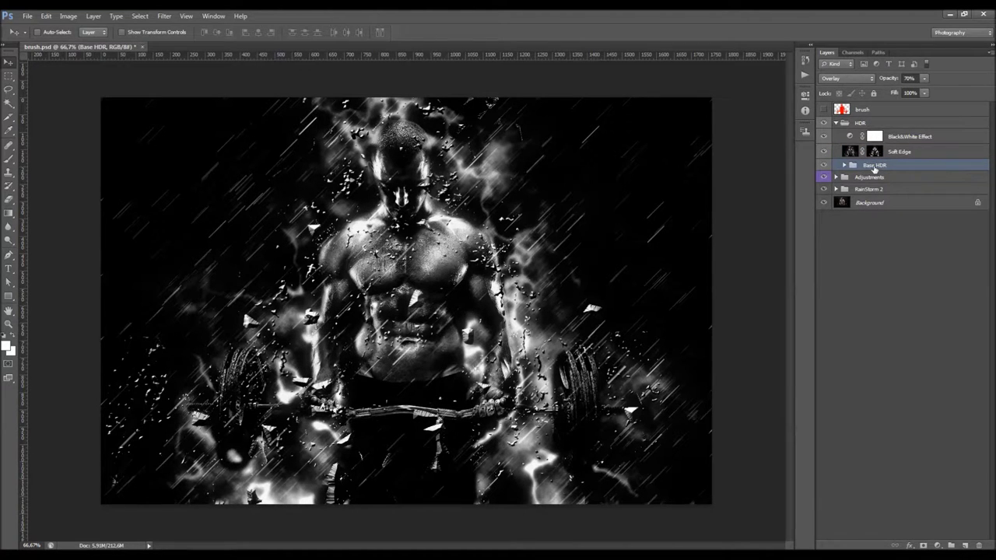
click(824, 166)
click(825, 166)
click(825, 166)
click(825, 167)
click(924, 79)
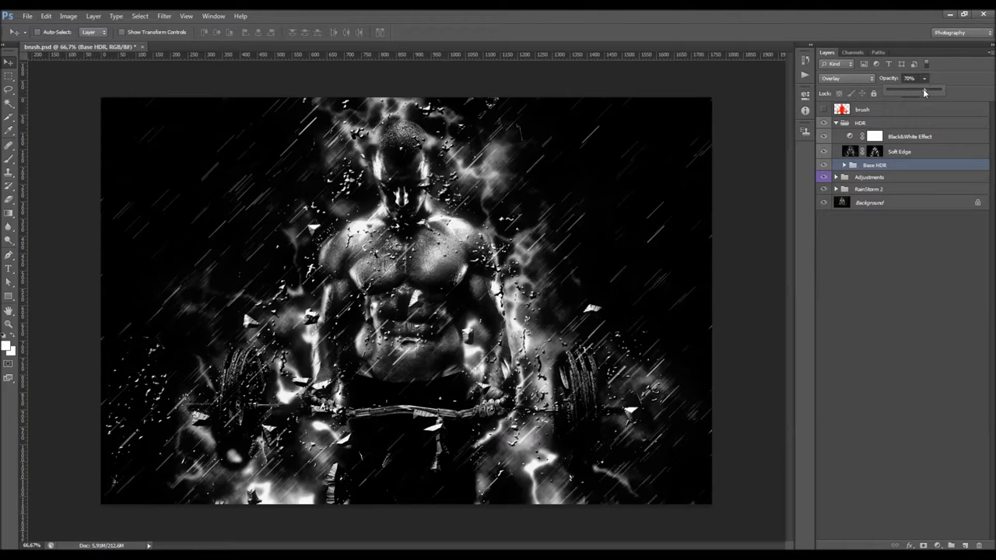